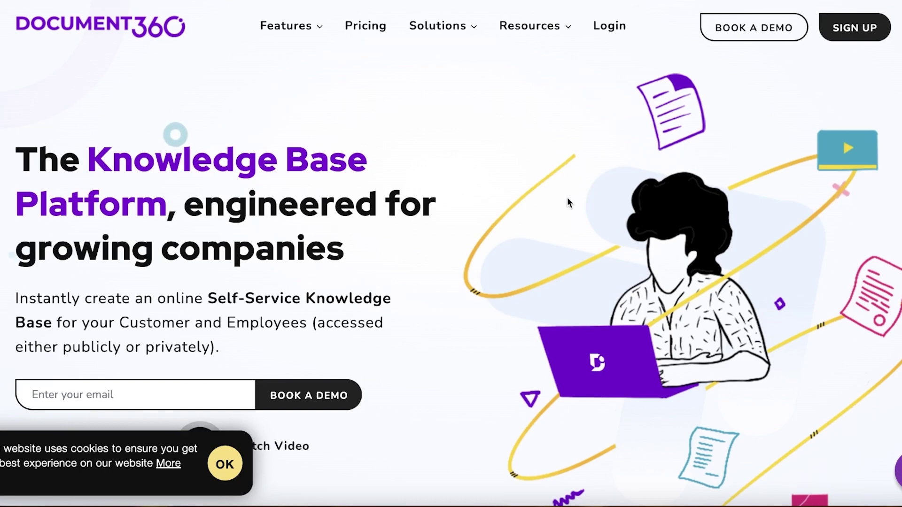
scroll(566, 216, "down", 3)
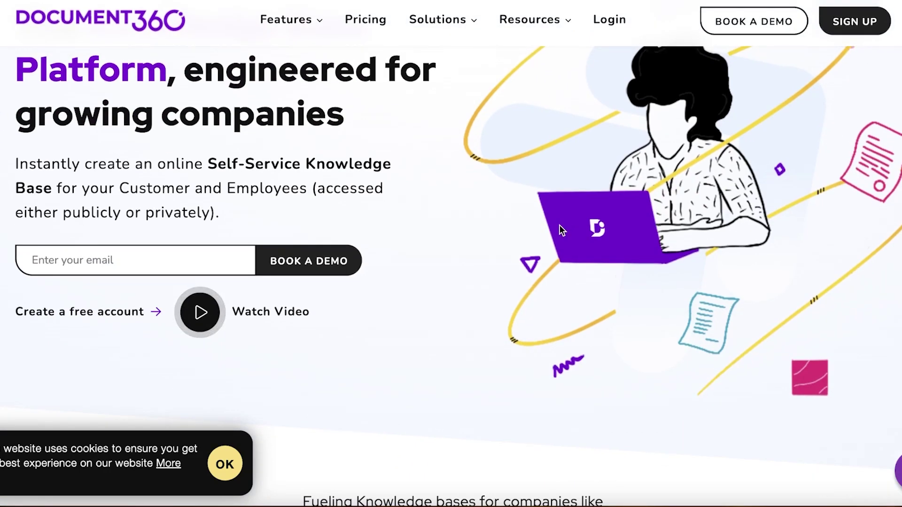
scroll(559, 224, "up", 2)
scroll(560, 225, "up", 1)
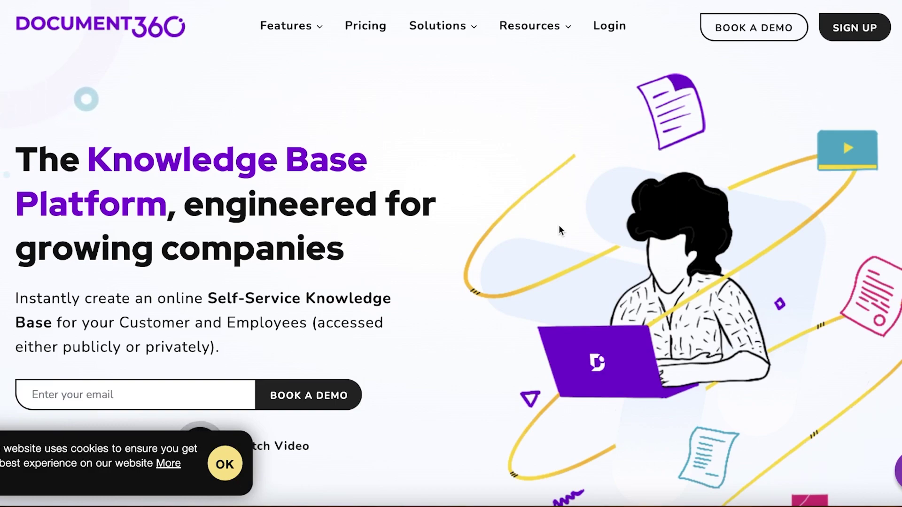
scroll(497, 171, "down", 1)
scroll(497, 171, "up", 1)
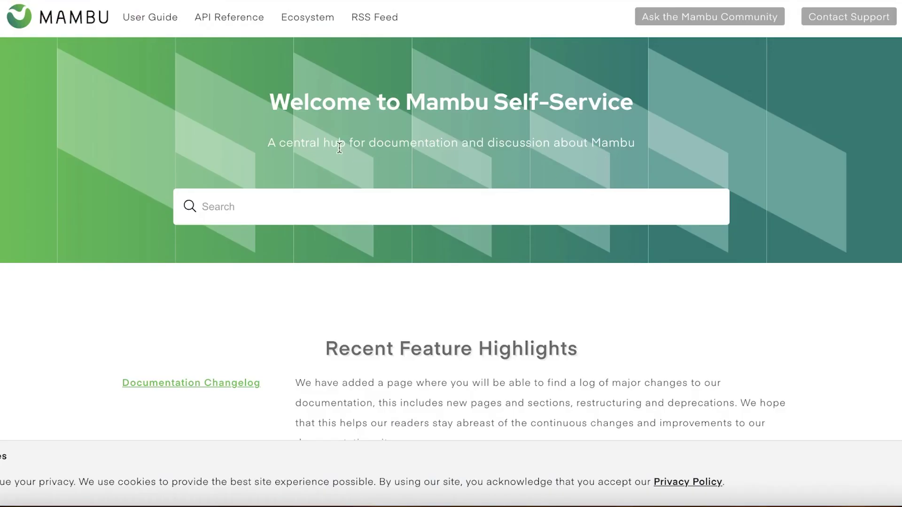
Look through the Mambu self-service home page from search to documentation sections and open its User Guide
scroll(339, 147, "down", 10)
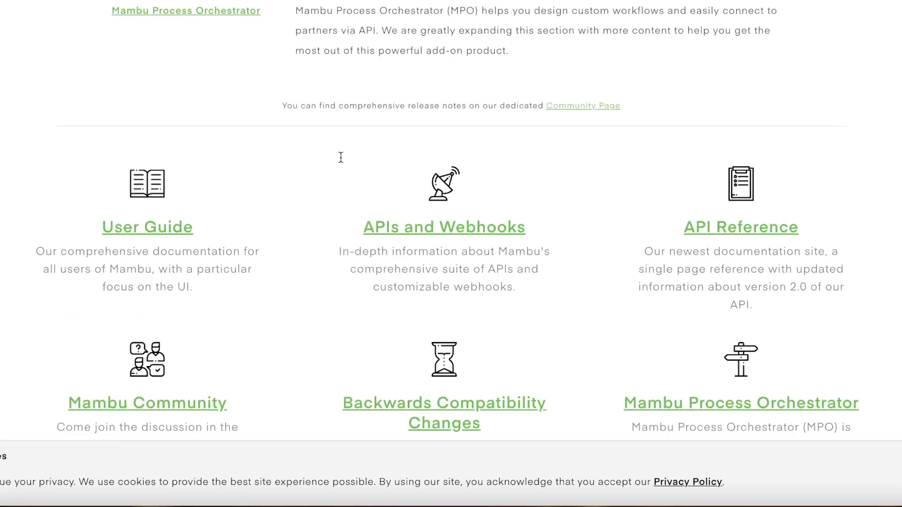
scroll(341, 157, "up", 10)
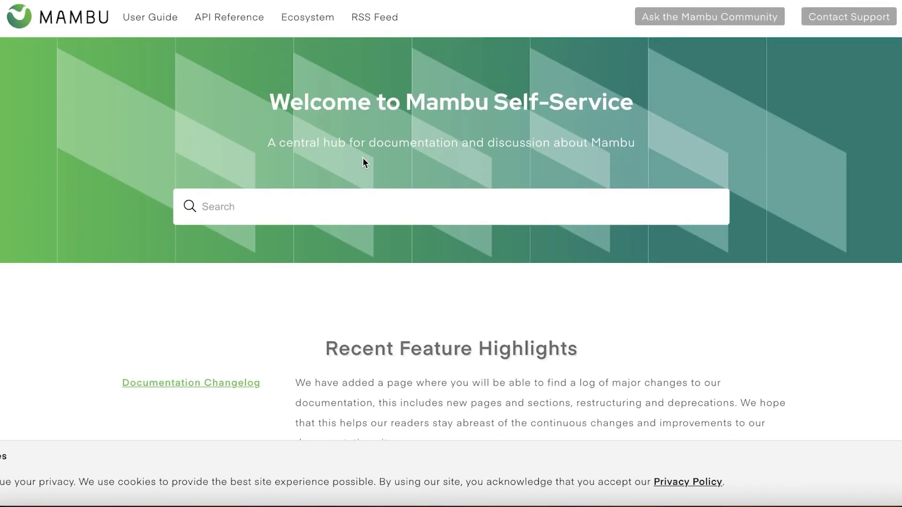
left_click(300, 205)
scroll(321, 198, "down", 10)
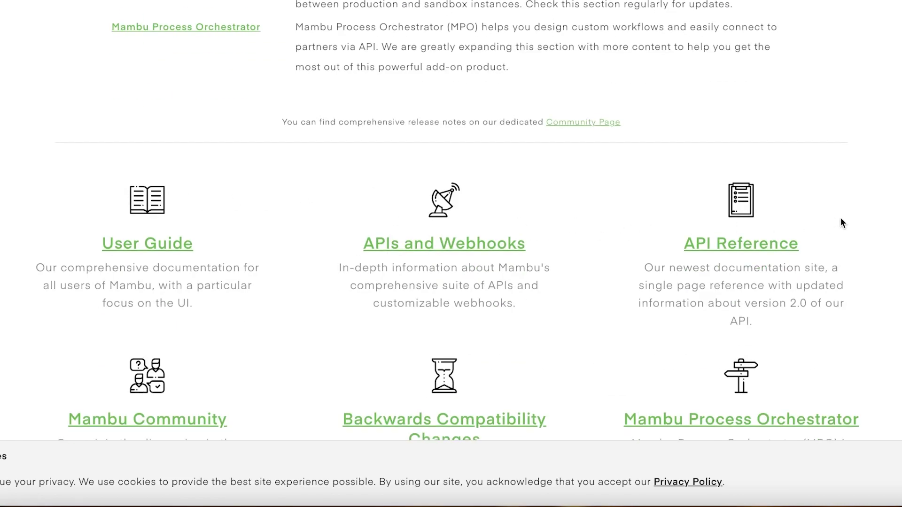
scroll(840, 220, "down", 3)
scroll(458, 229, "down", 1)
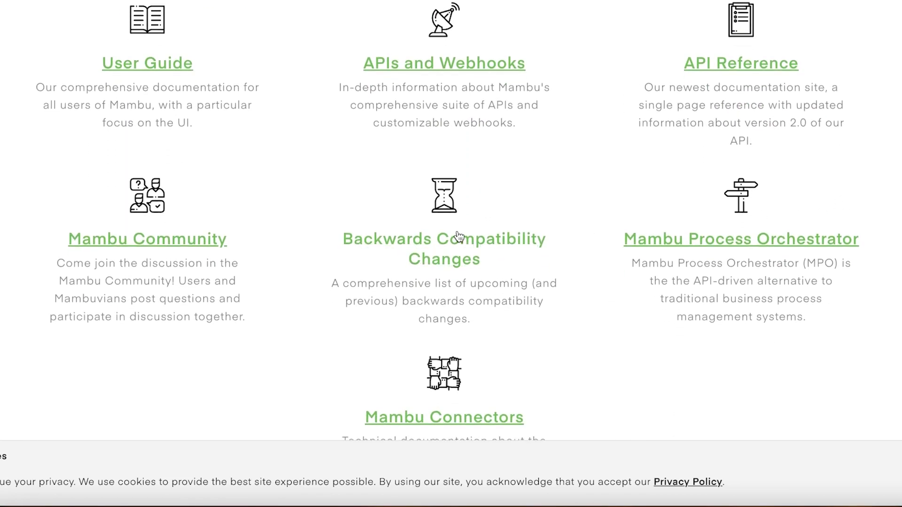
left_click(133, 68)
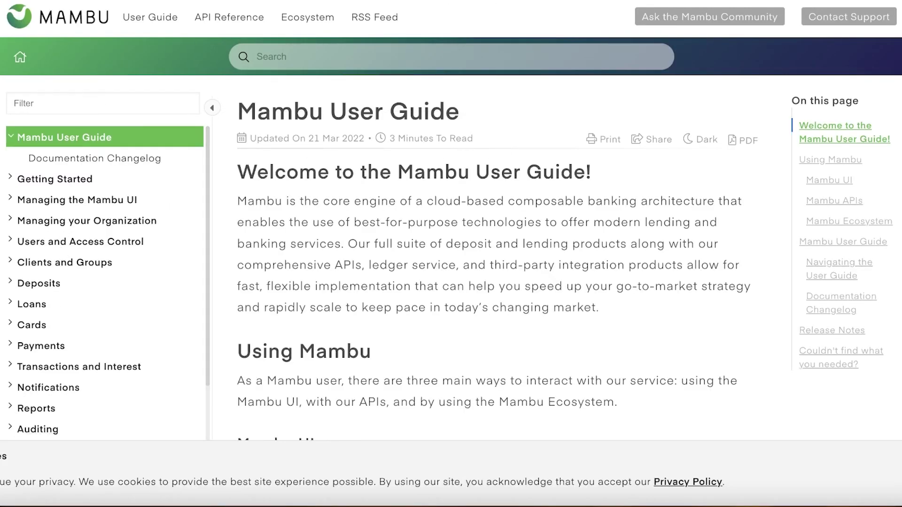
Return to the Mambu home page and review its search, recent feature highlights and documentation category links
key("alt+Left")
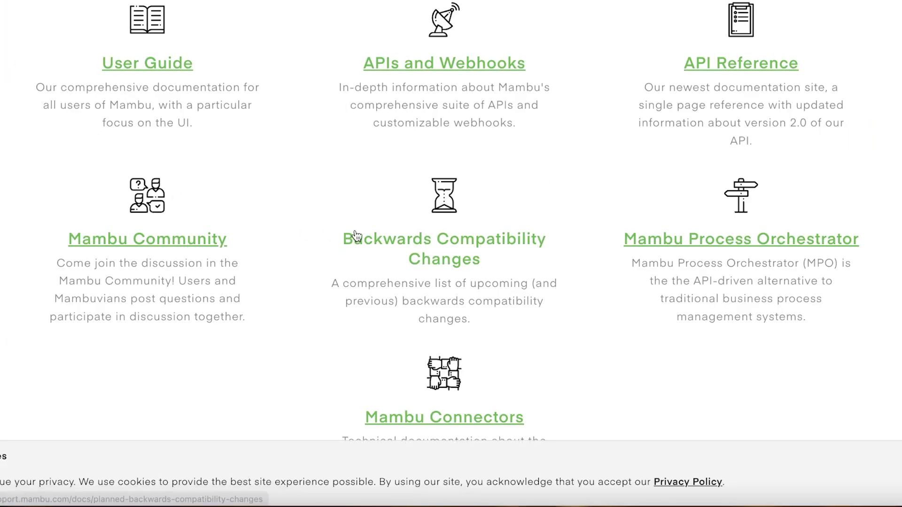
scroll(347, 232, "up", 3)
scroll(653, 193, "up", 3)
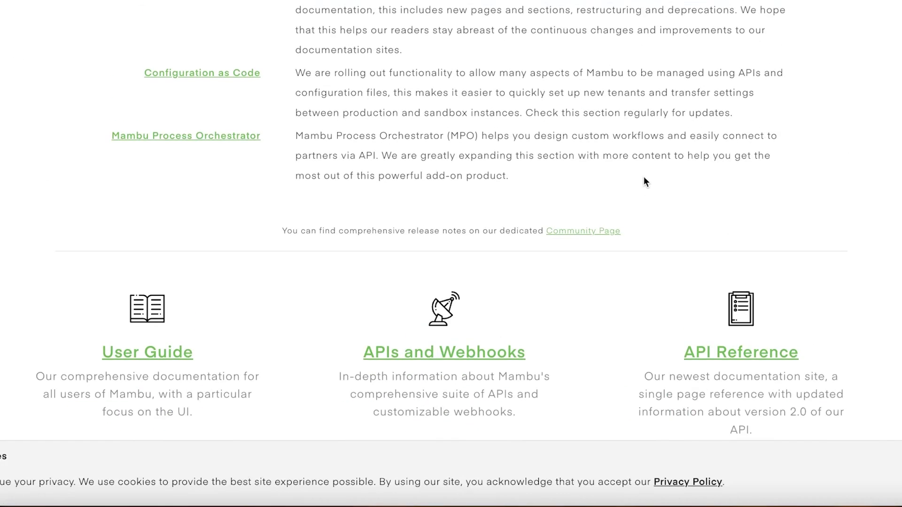
scroll(645, 175, "up", 3)
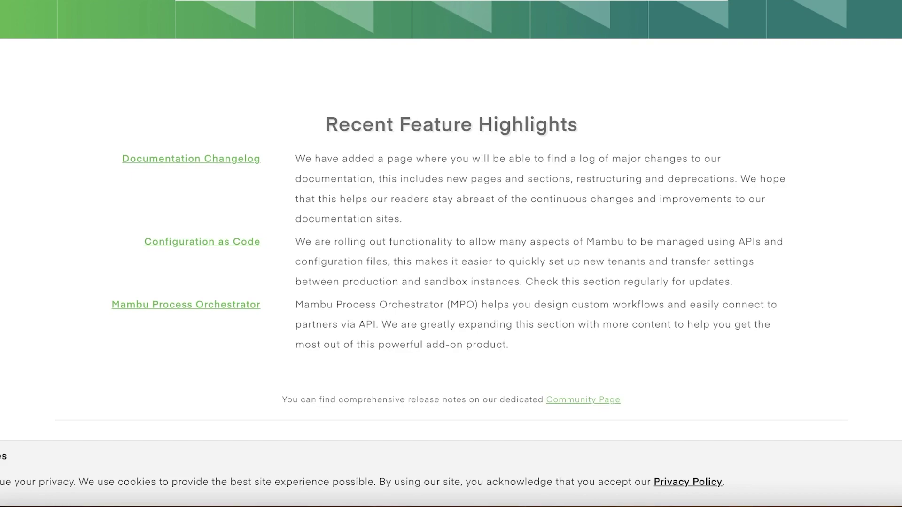
scroll(545, 160, "up", 5)
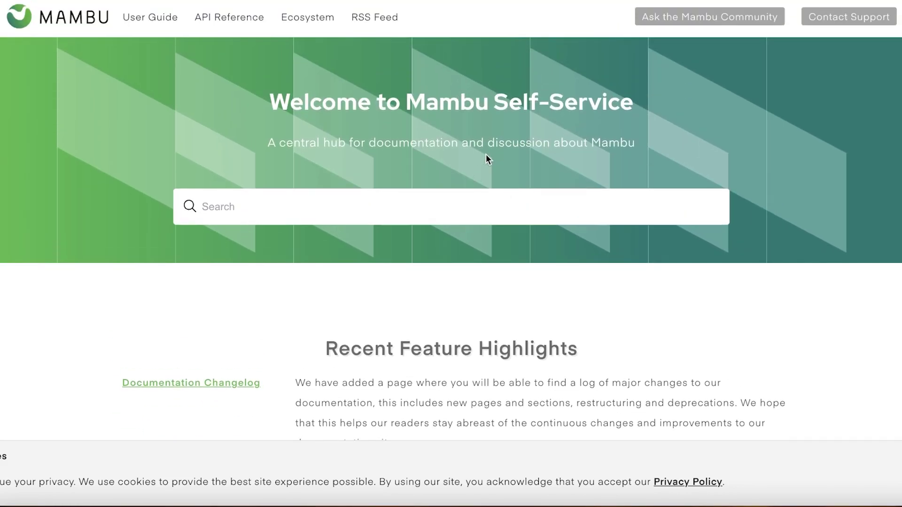
scroll(451, 193, "down", 8)
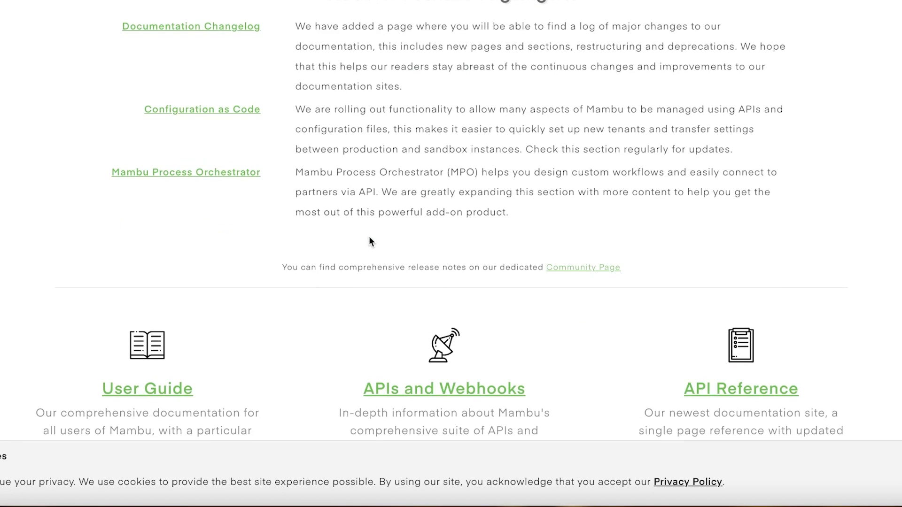
scroll(343, 249, "down", 3)
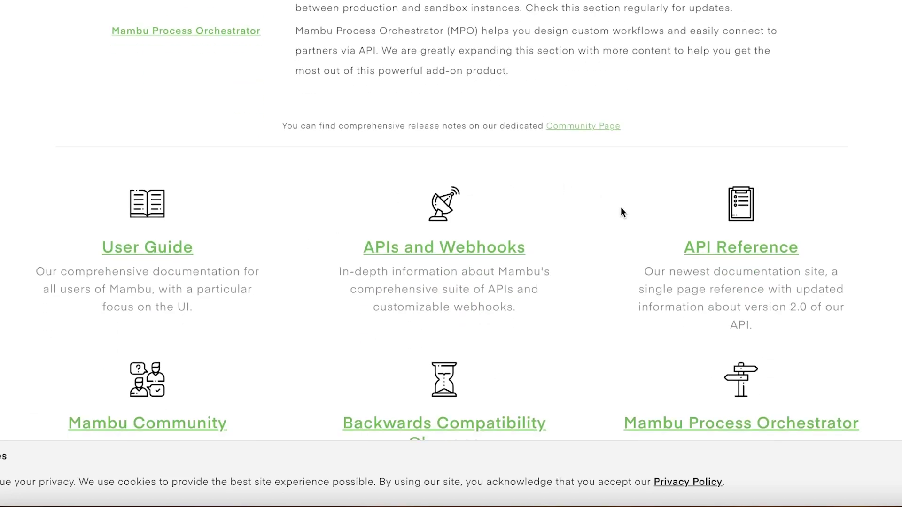
scroll(615, 215, "down", 8)
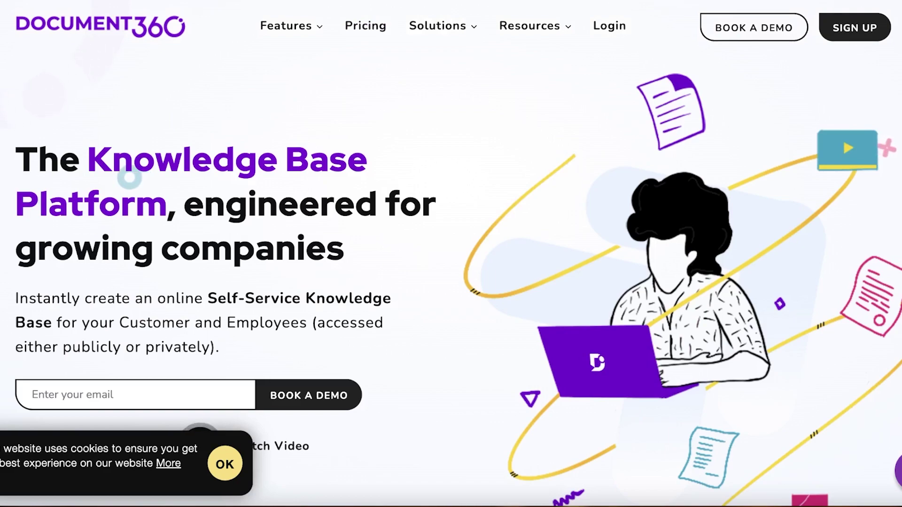
Go to the Document360 sign-up and open the free Guide project from the dashboard
left_click(850, 37)
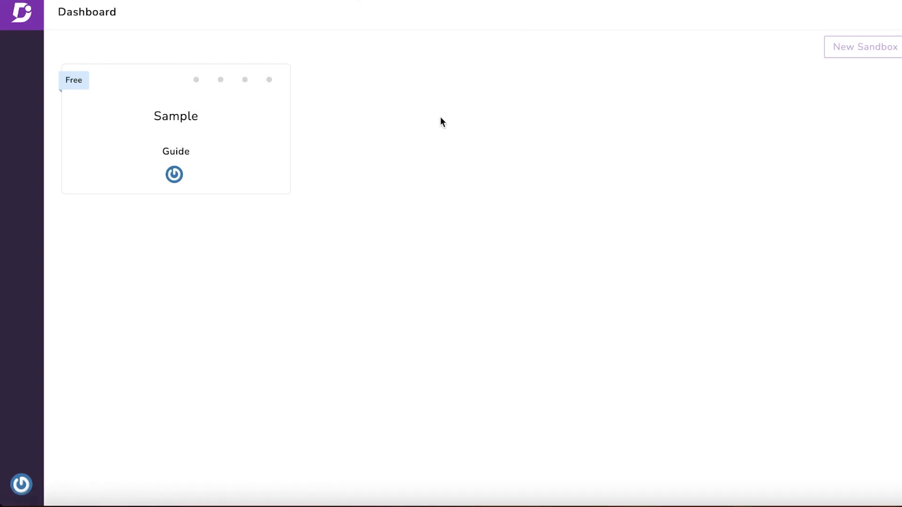
left_click(168, 135)
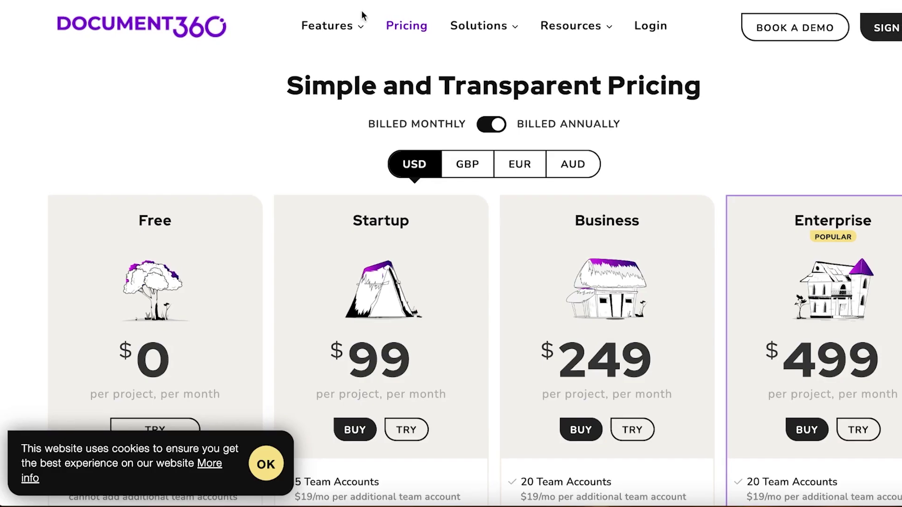
Examine the prices, team accounts and included features of the Free and Startup plans on the Document360 pricing page
scroll(203, 139, "down", 3)
scroll(203, 139, "down", 2)
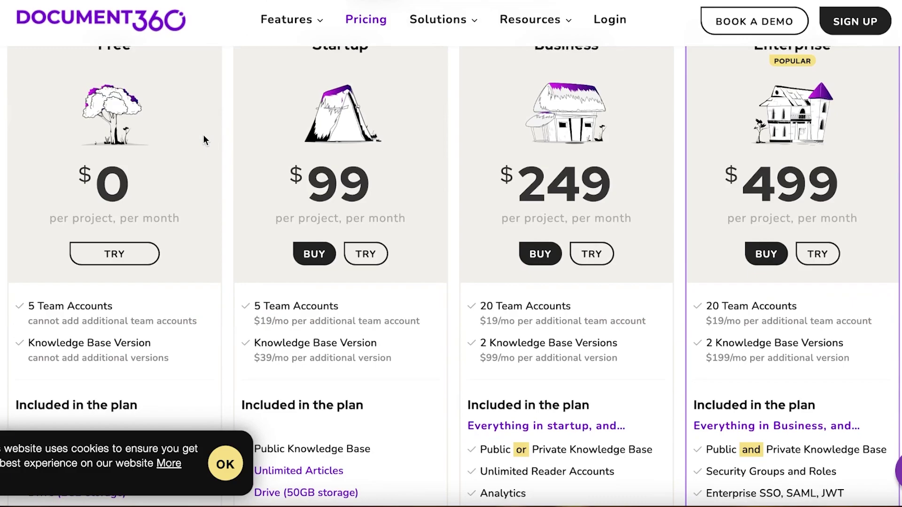
scroll(203, 135, "down", 4)
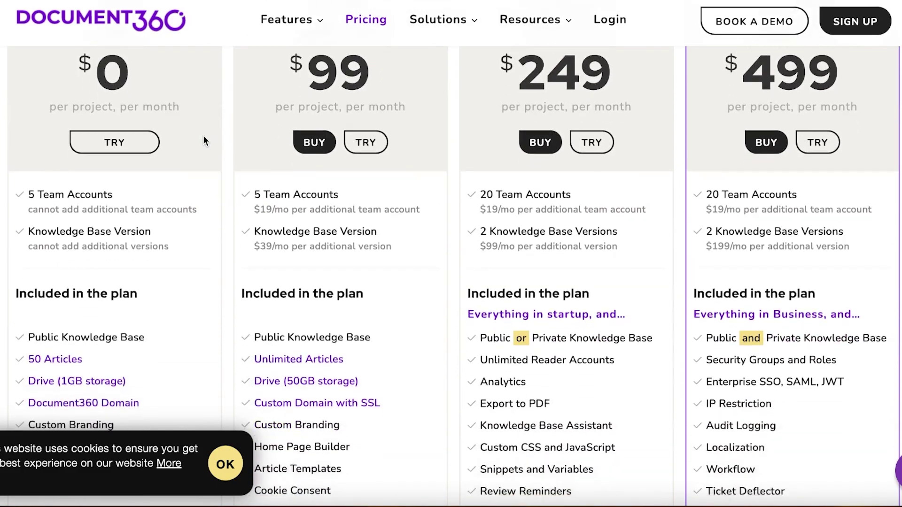
scroll(203, 136, "up", 4)
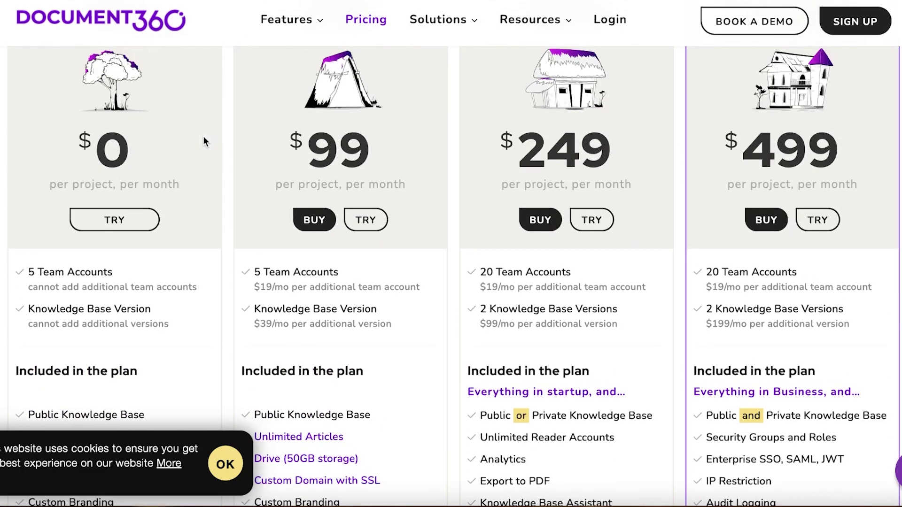
scroll(303, 162, "up", 1)
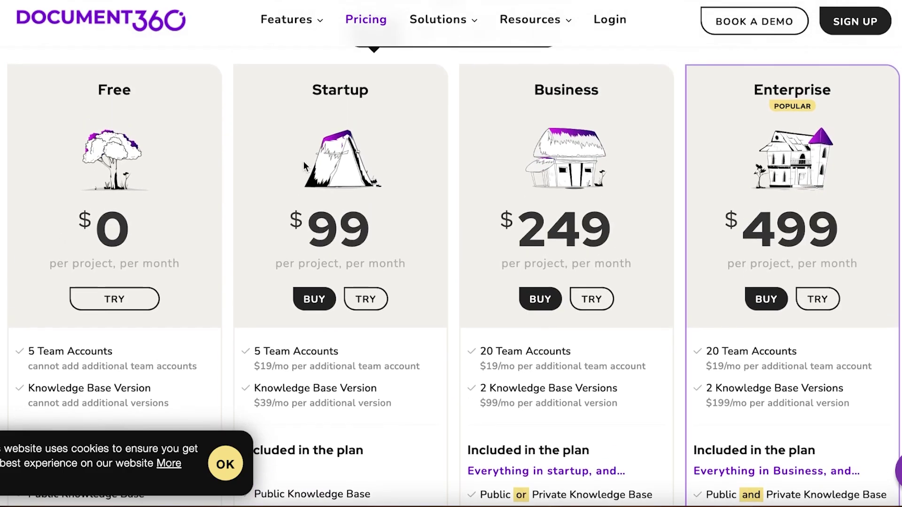
scroll(303, 165, "down", 1)
scroll(303, 162, "down", 4)
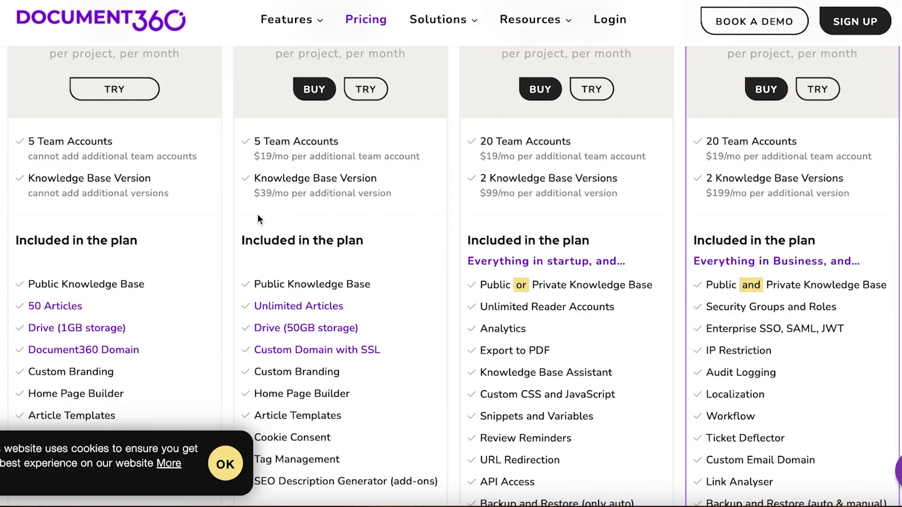
scroll(217, 238, "up", 2)
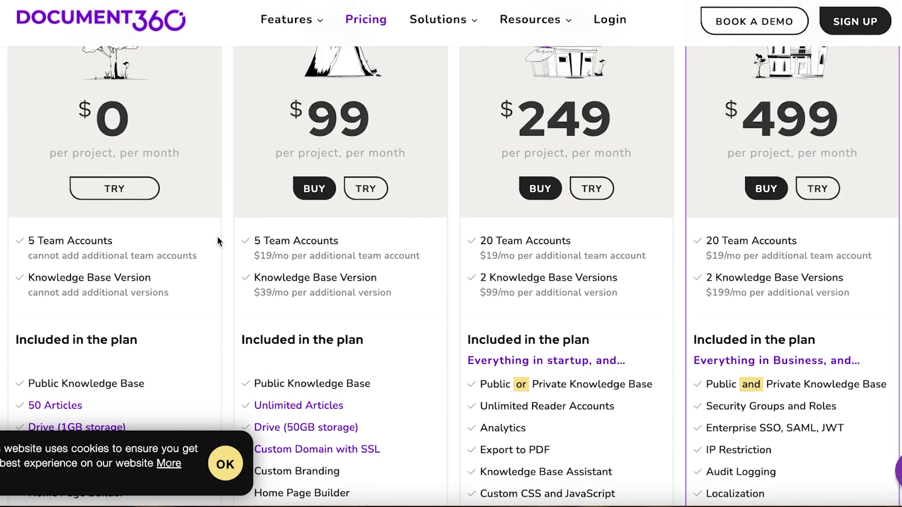
scroll(218, 238, "down", 3)
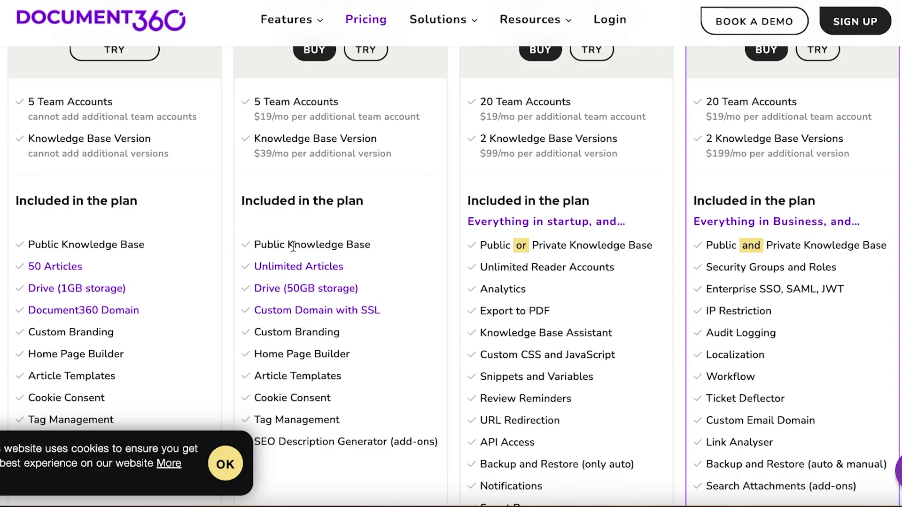
scroll(336, 237, "up", 1)
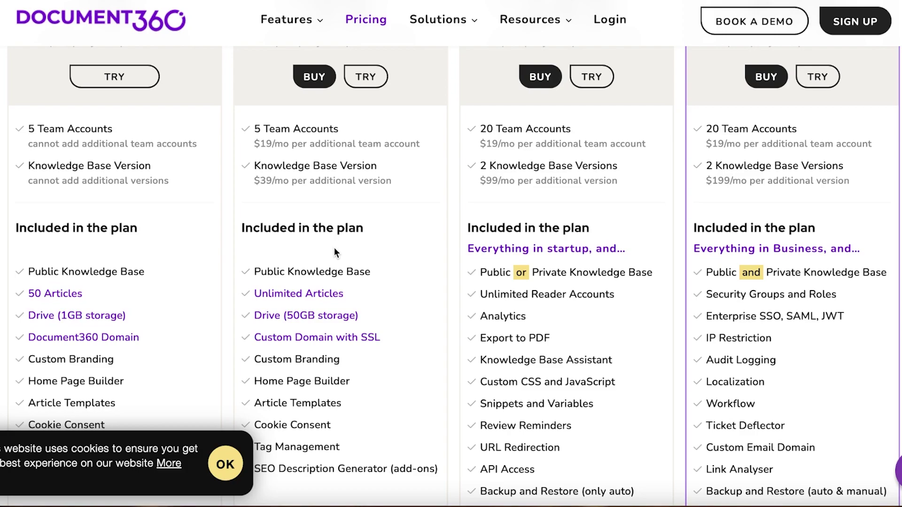
scroll(333, 249, "down", 1)
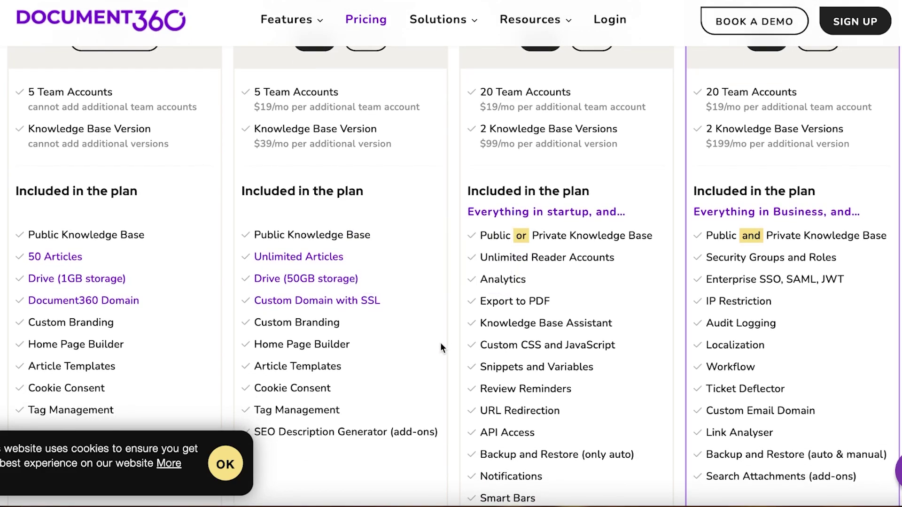
Examine the prices and full feature lists of the Business and Enterprise plans on the pricing page
scroll(630, 190, "up", 10)
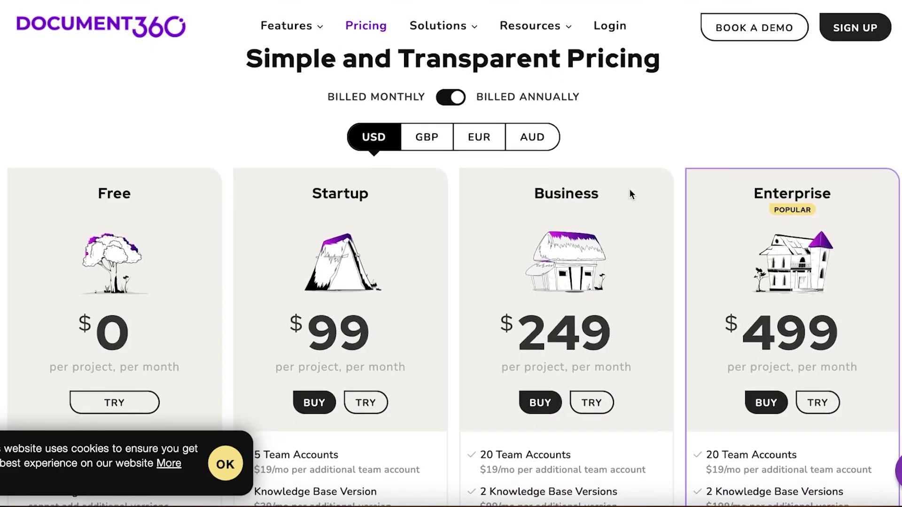
scroll(630, 194, "down", 2)
scroll(630, 194, "down", 12)
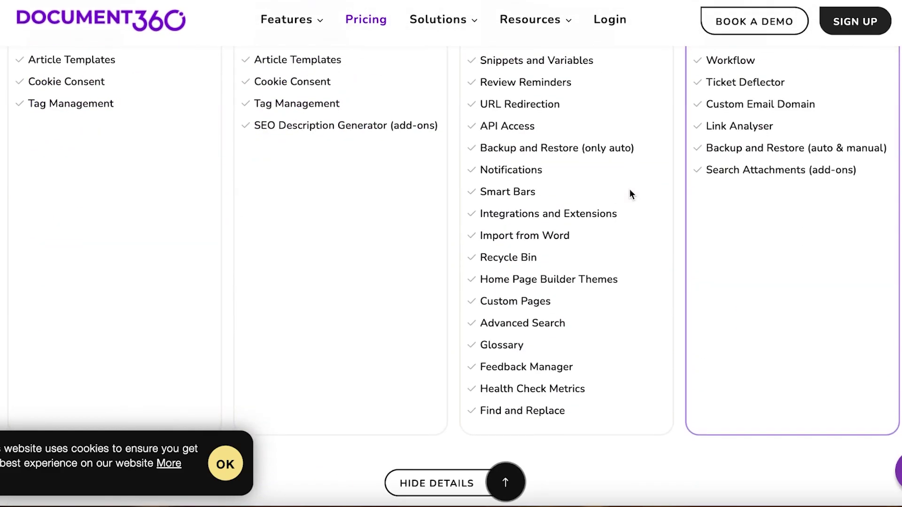
scroll(627, 193, "up", 1)
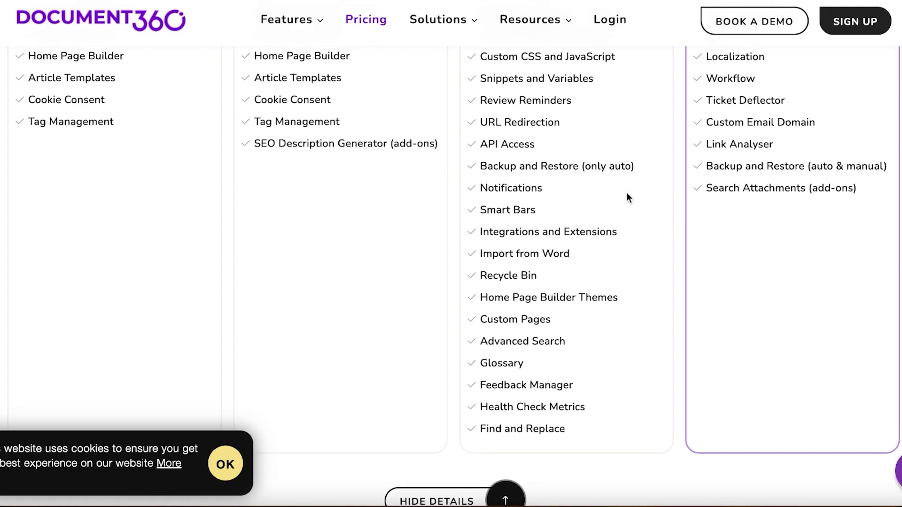
scroll(627, 194, "up", 3)
scroll(627, 194, "up", 3)
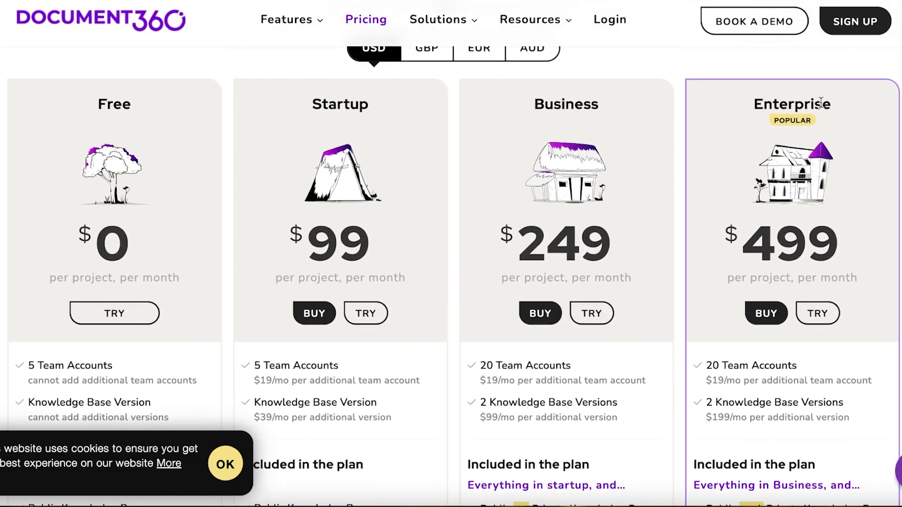
scroll(841, 141, "down", 7)
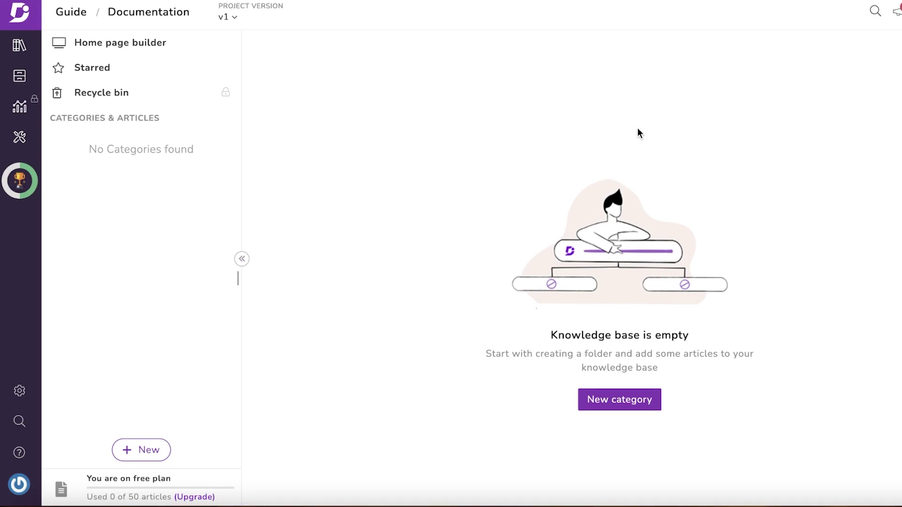
View the project's home page builder and return to the documentation overview
left_click(130, 45)
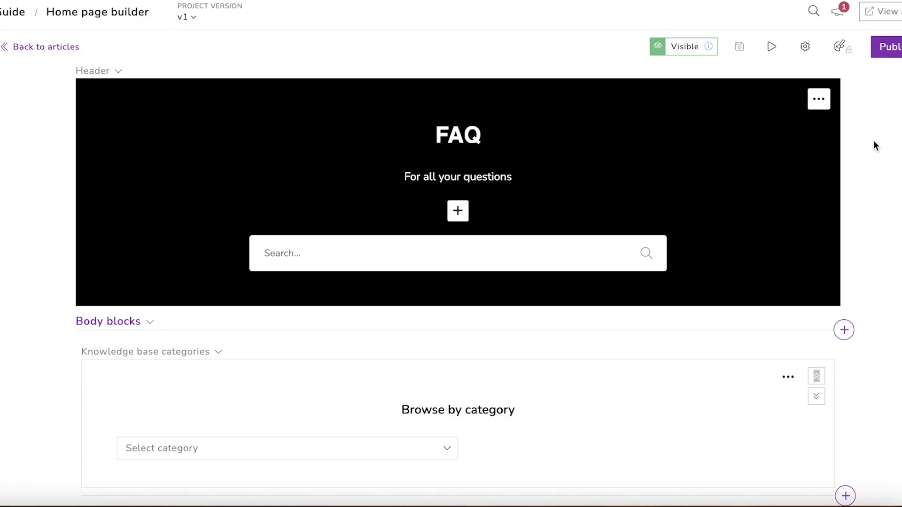
left_click(24, 45)
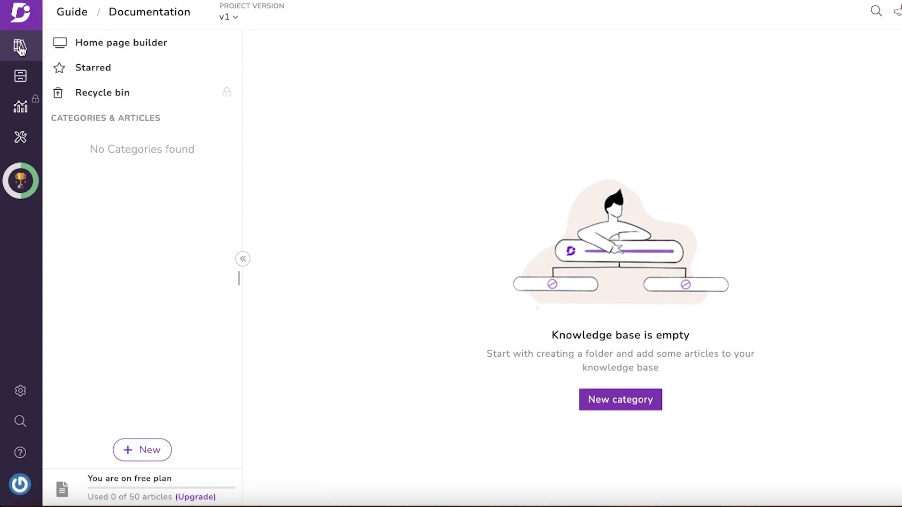
Create a folder-type category named "My Account" in the empty knowledge base
left_click(605, 399)
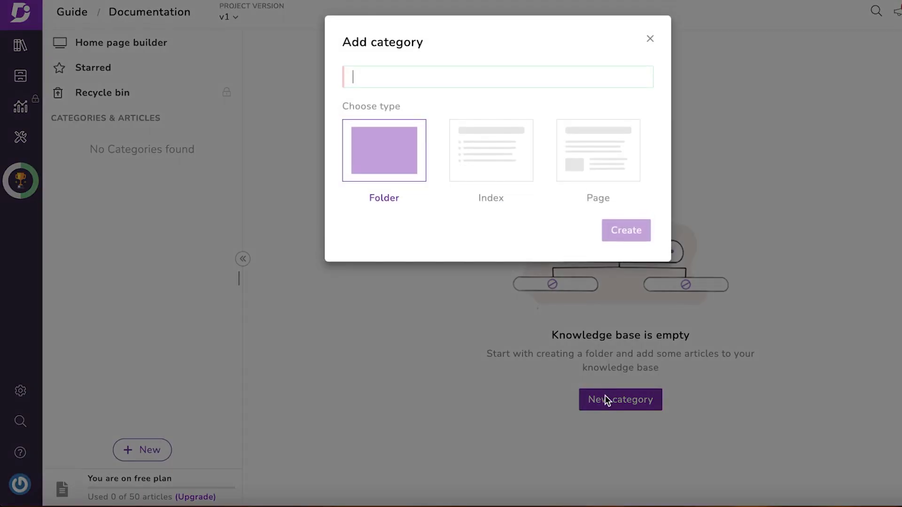
mouse_move(374, 160)
type("My Account")
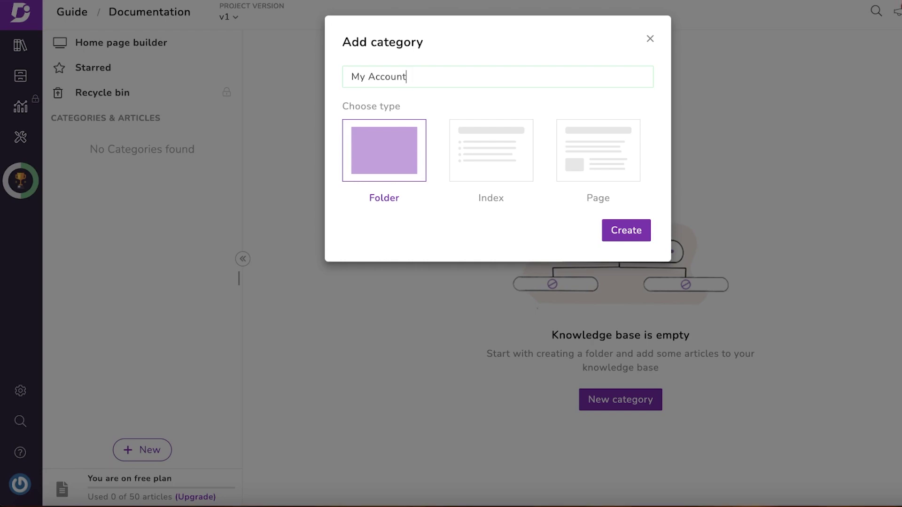
left_click(613, 233)
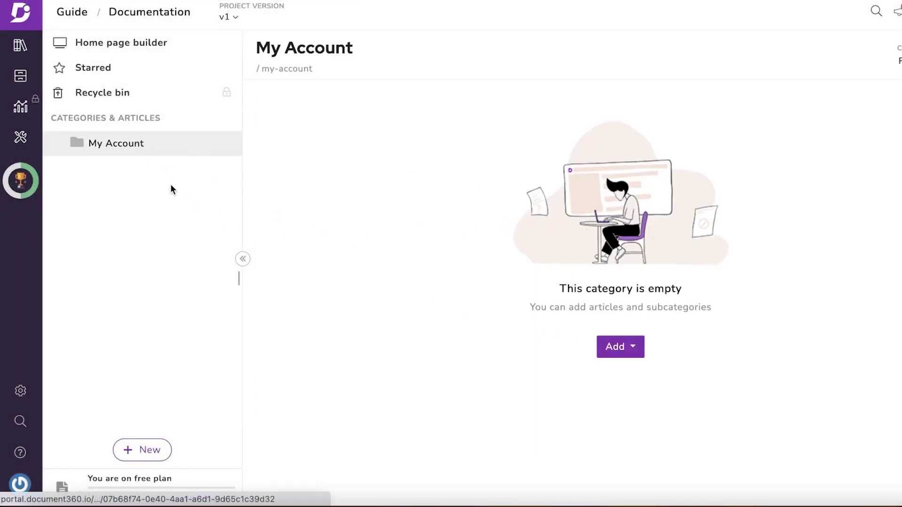
Create a second folder-type category named "Integrations & APIs"
left_click(150, 450)
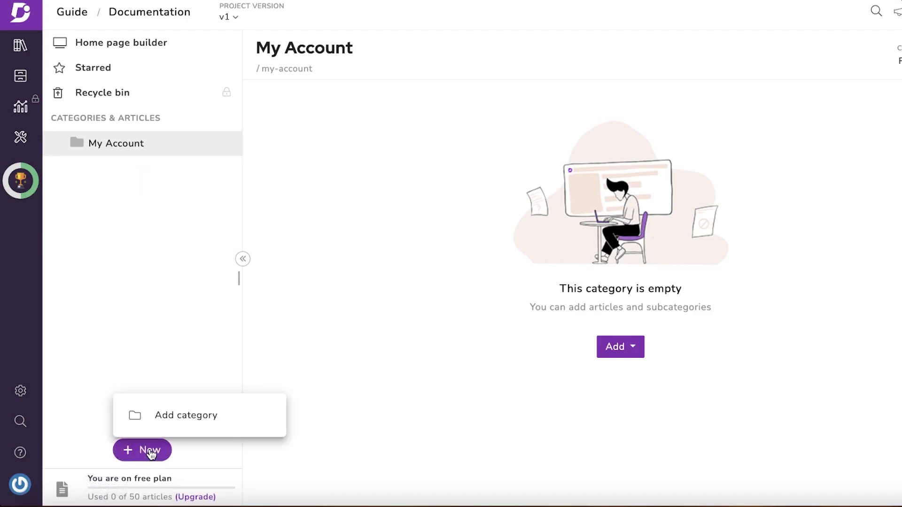
left_click(163, 416)
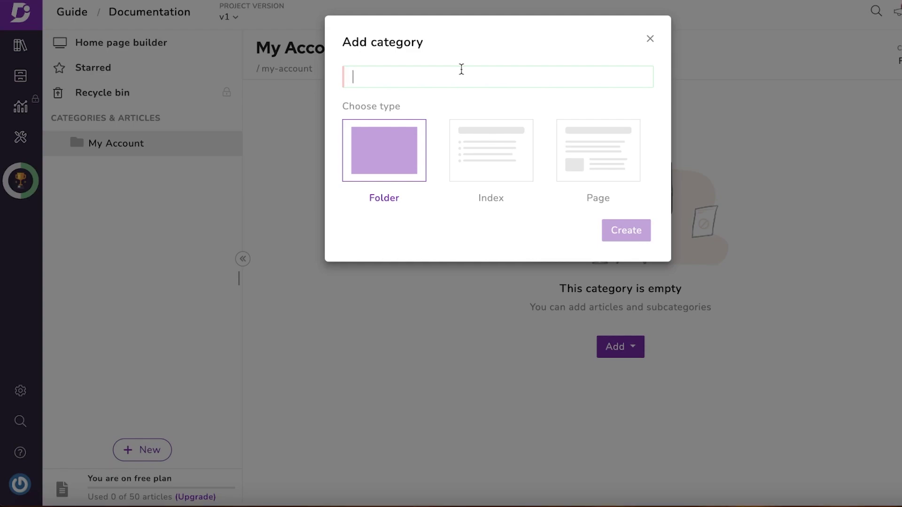
type("Integrations & APIs")
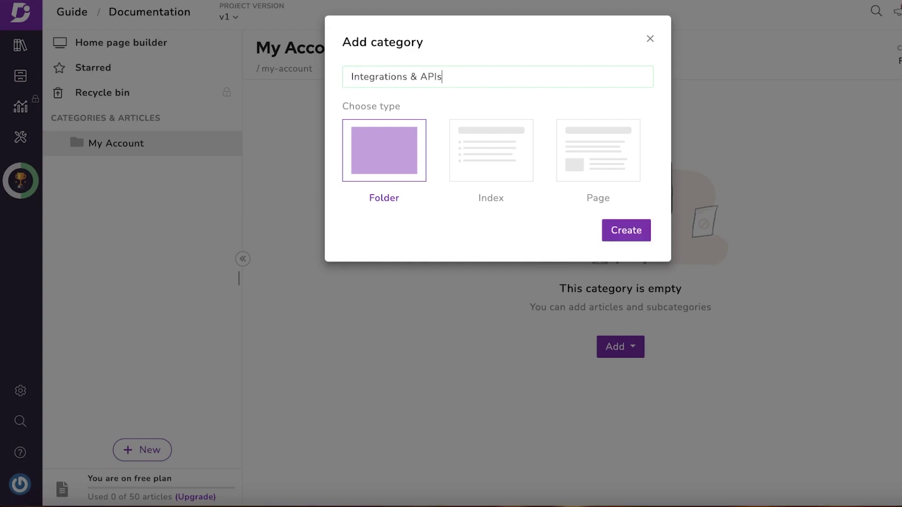
left_click(604, 237)
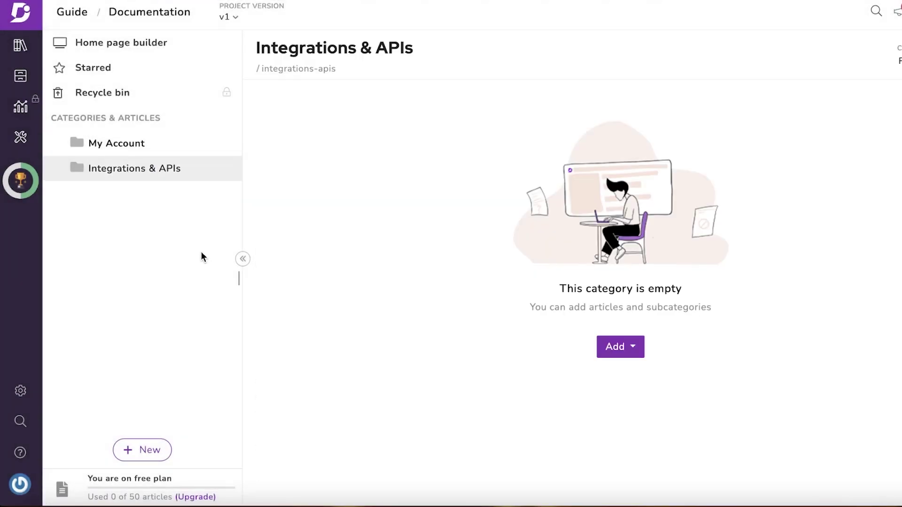
Start adding an article to the My Account category and look through the template, copy-existing and link-existing options
left_click(144, 145)
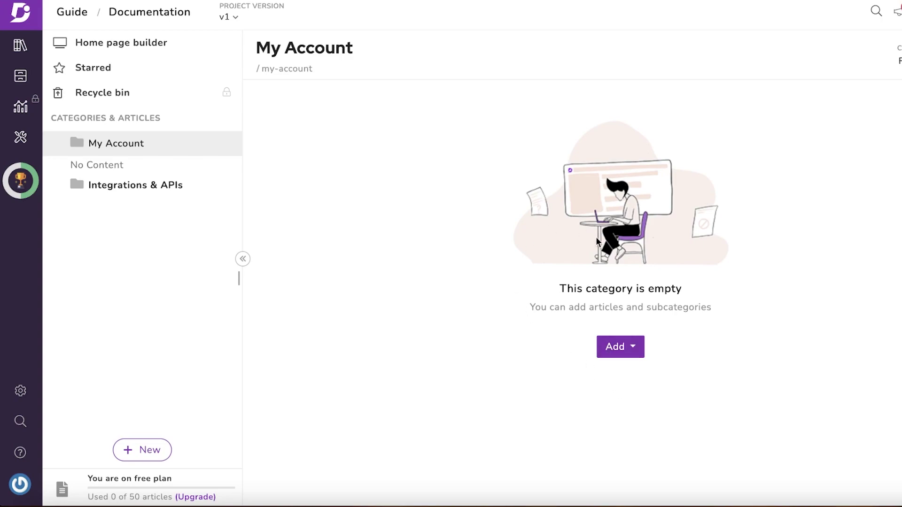
left_click(616, 347)
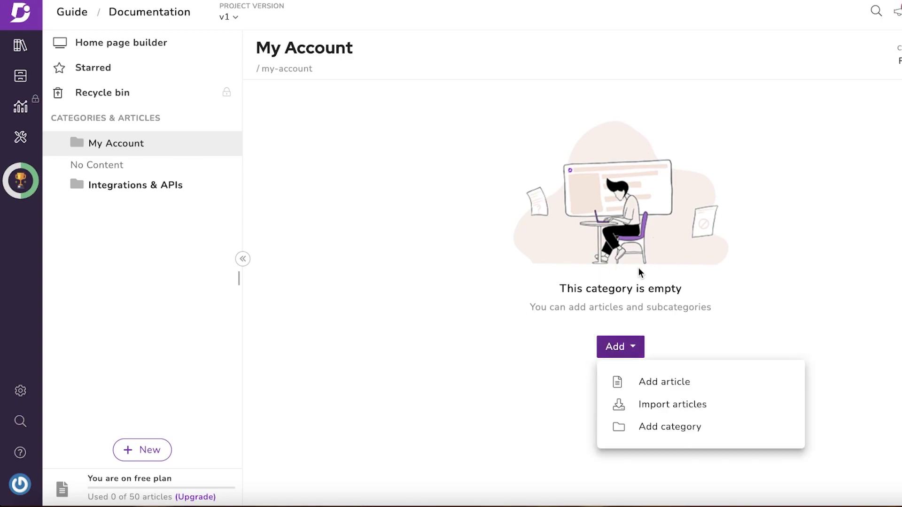
left_click(108, 146)
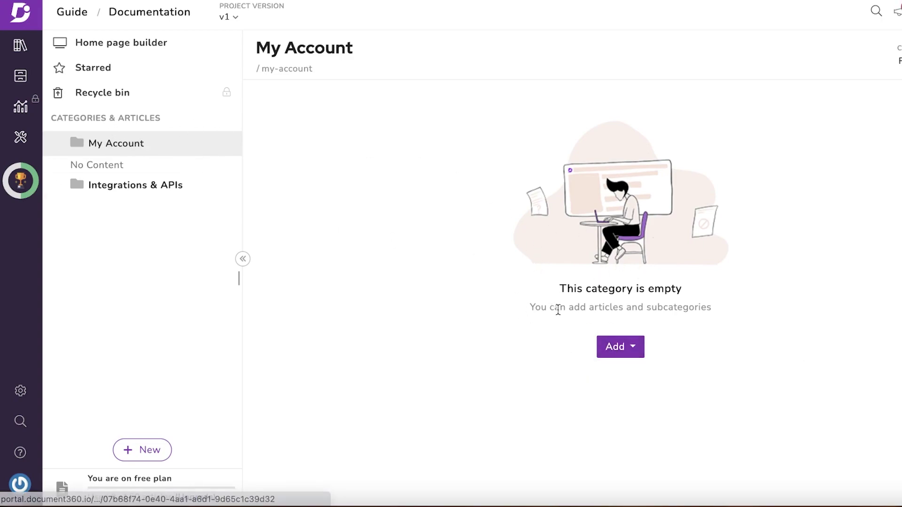
left_click(619, 350)
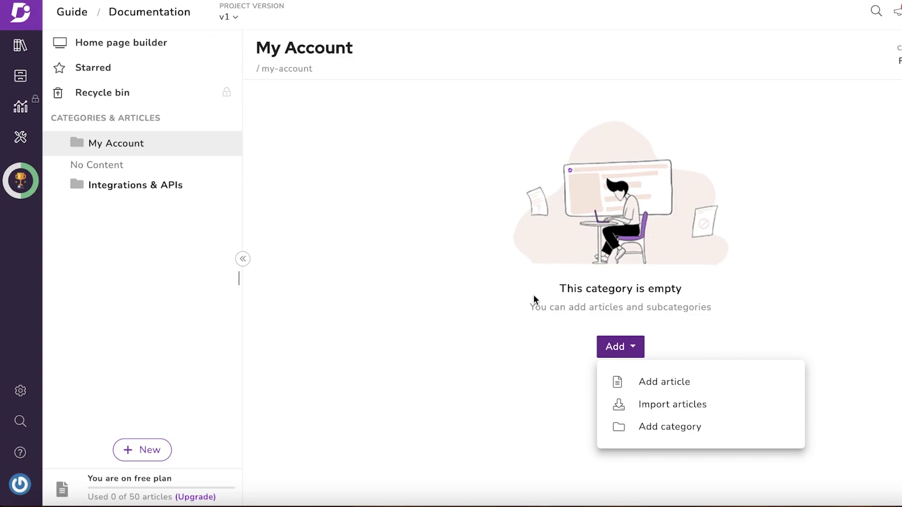
left_click(621, 374)
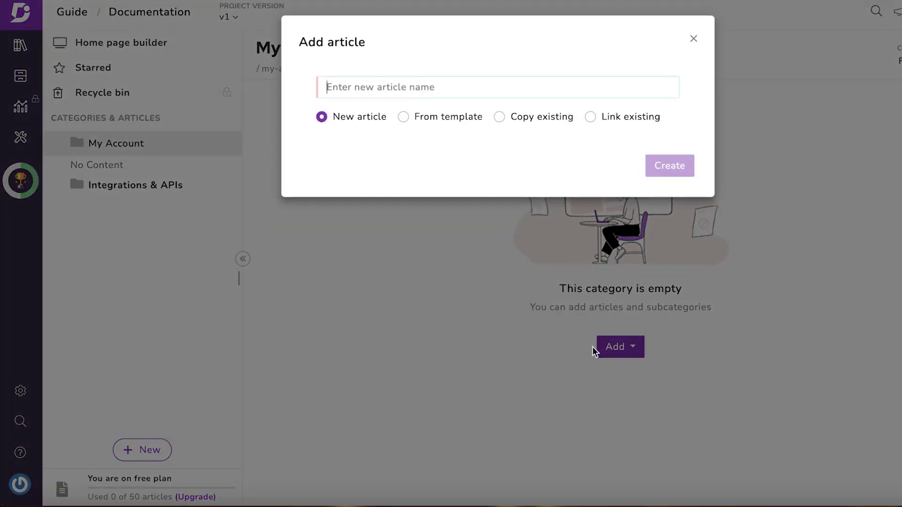
left_click(429, 118)
left_click(426, 172)
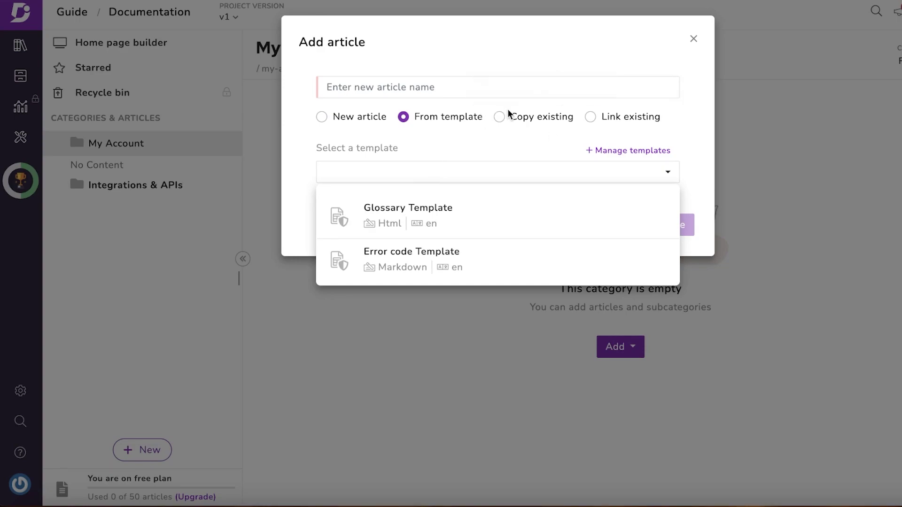
left_click(565, 118)
left_click(606, 120)
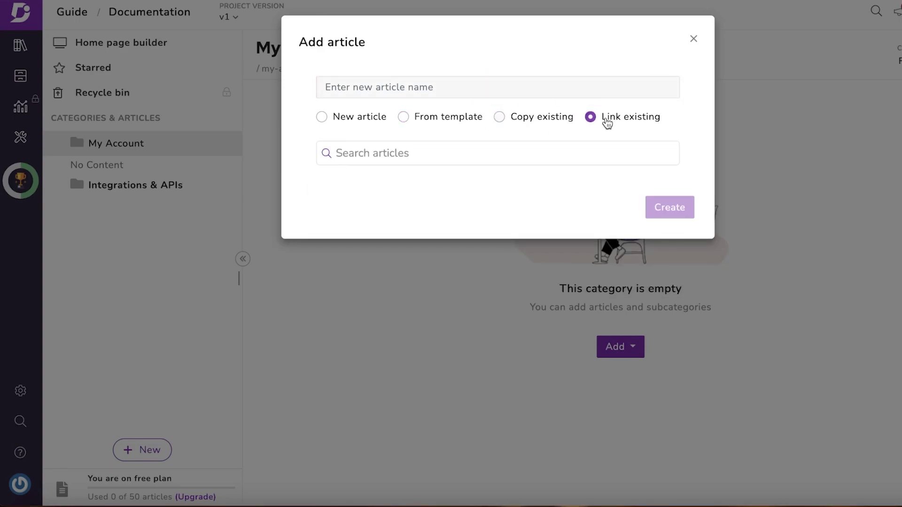
Create the article from scratch as a new article named "How to upgrade my account?"
left_click(368, 119)
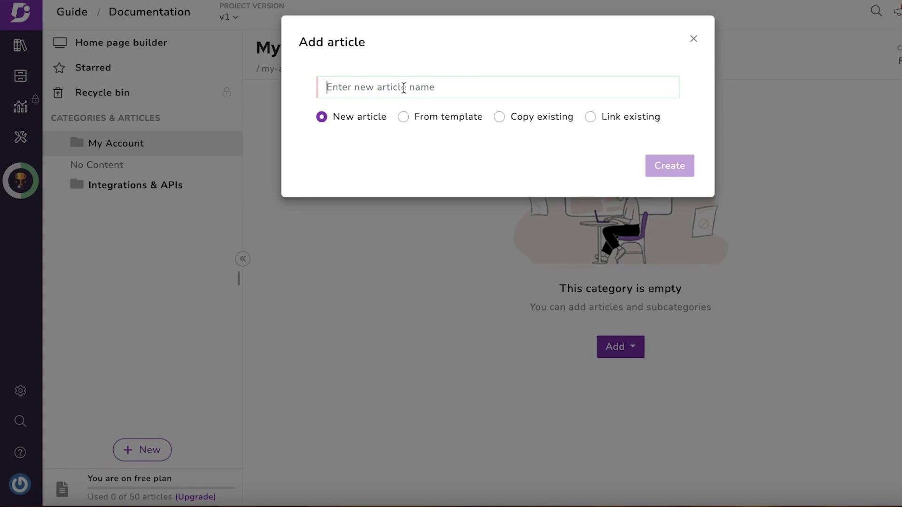
type("How to upgrade my account?")
left_click(669, 166)
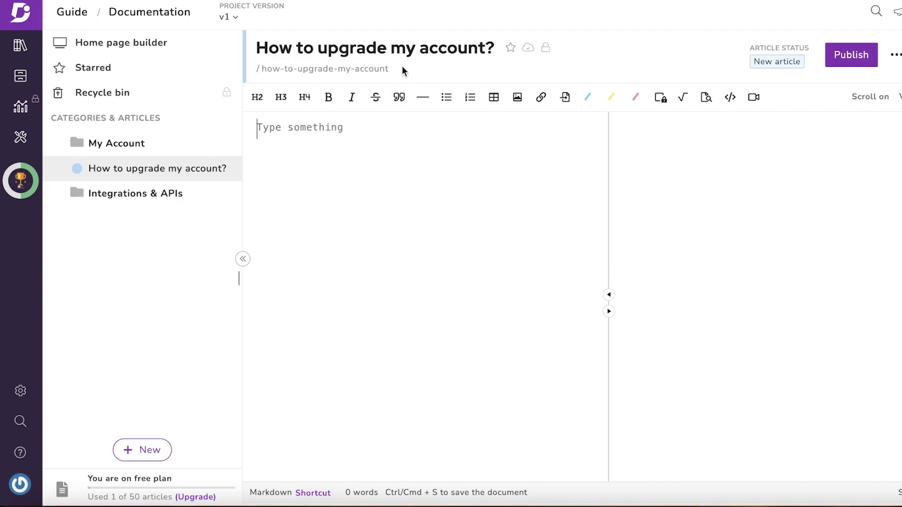
Rename the article "How to sign up?" and paste the body text "Welcome to Mail Grid. To begin signing up, click on Sign up"
left_click(404, 52)
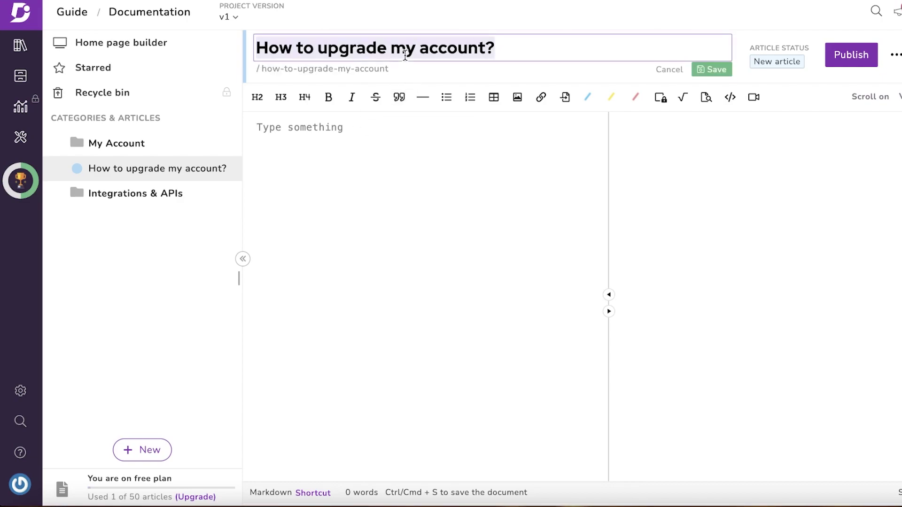
type("How to sign up?")
key("Return")
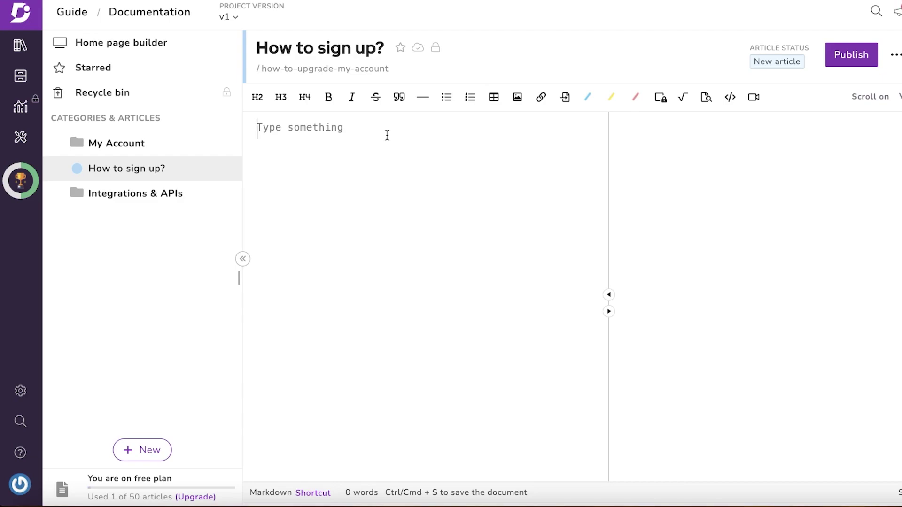
key("ctrl+v")
Start inserting a link on the words "Sign up" in the article body and set it to open in a new tab
left_click_drag(409, 149, 451, 152)
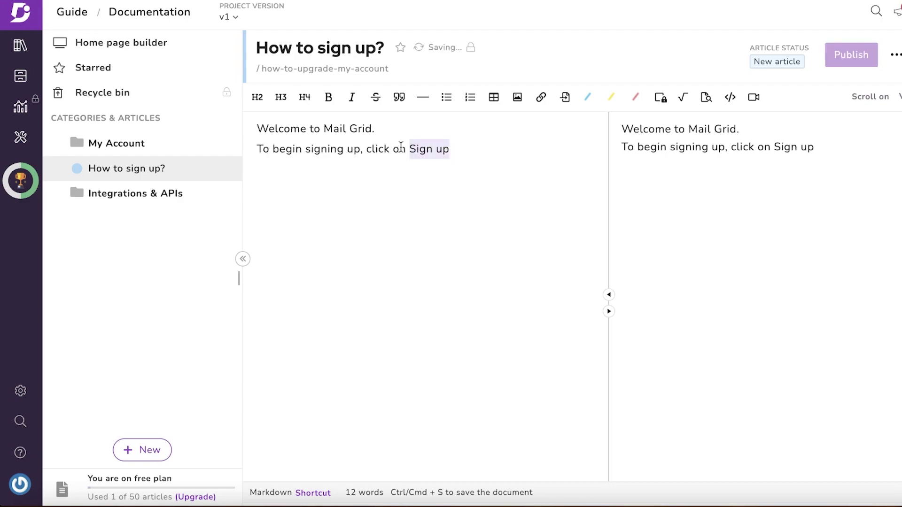
left_click_drag(410, 150, 462, 154)
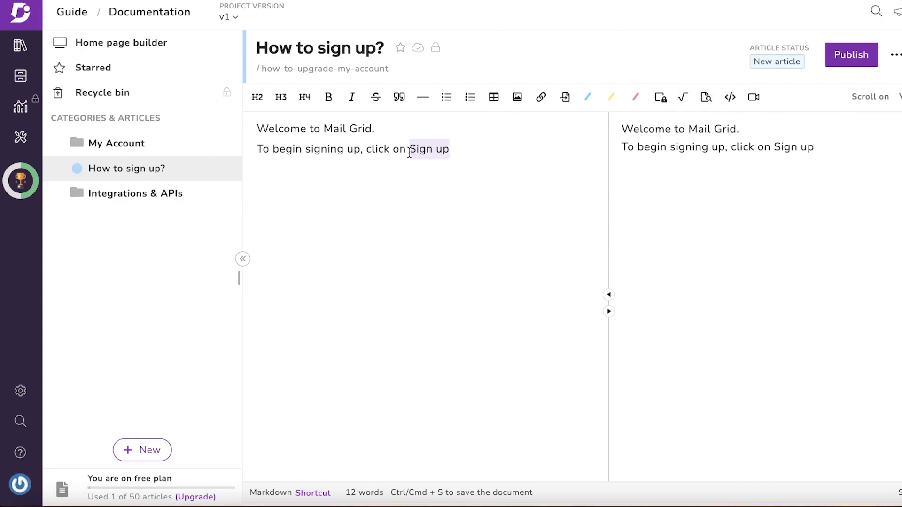
right_click(436, 143)
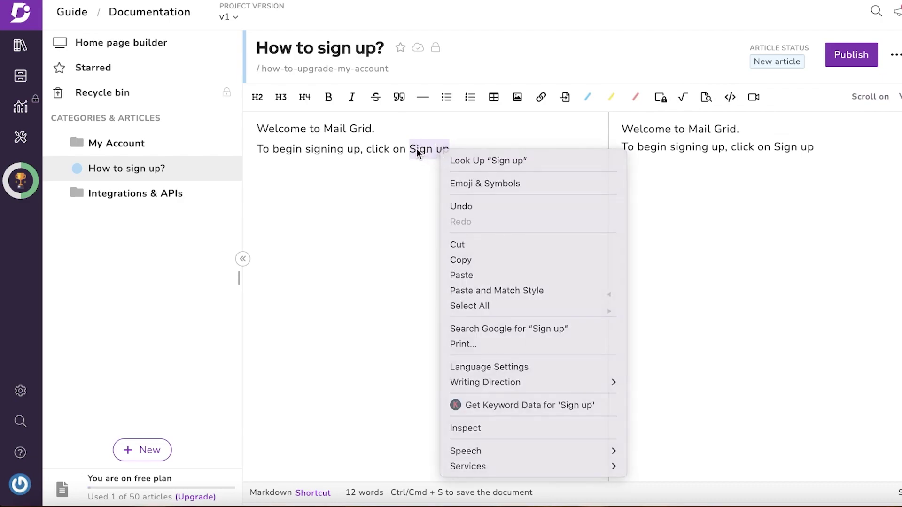
left_click(416, 149)
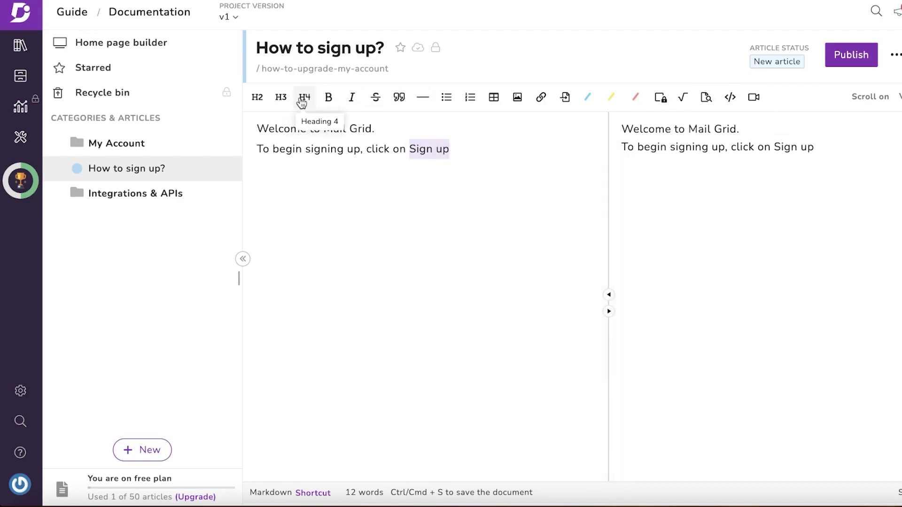
left_click(543, 98)
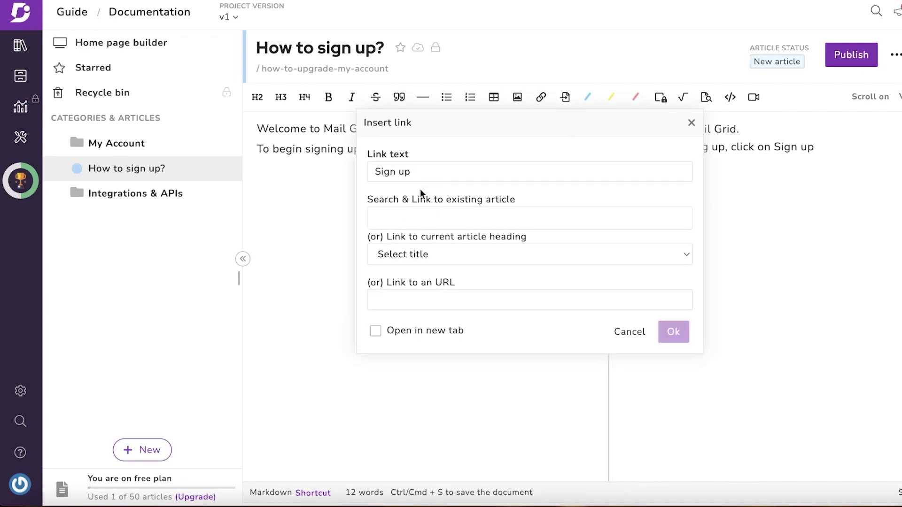
left_click(409, 214)
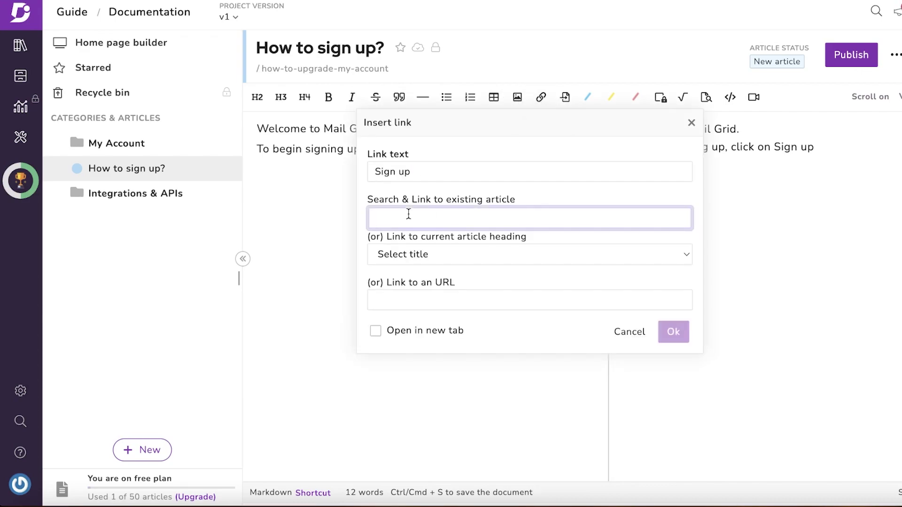
left_click(402, 255)
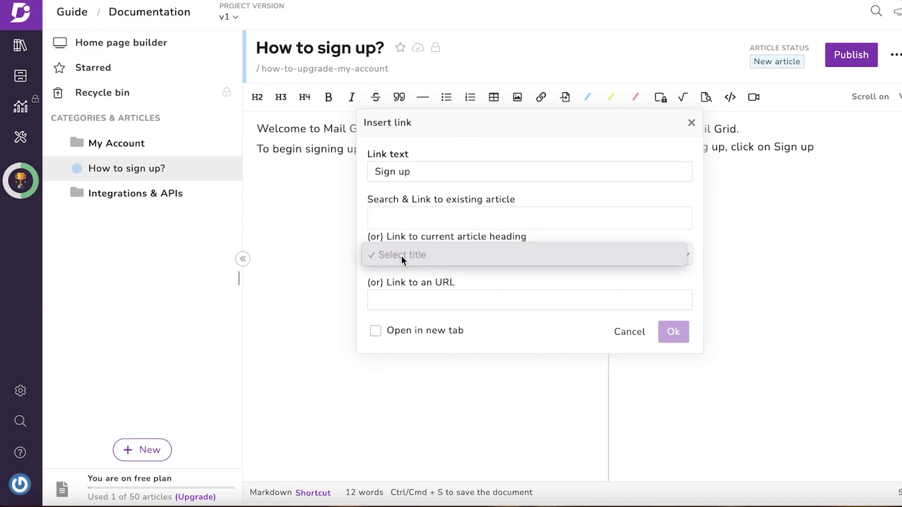
left_click(528, 234)
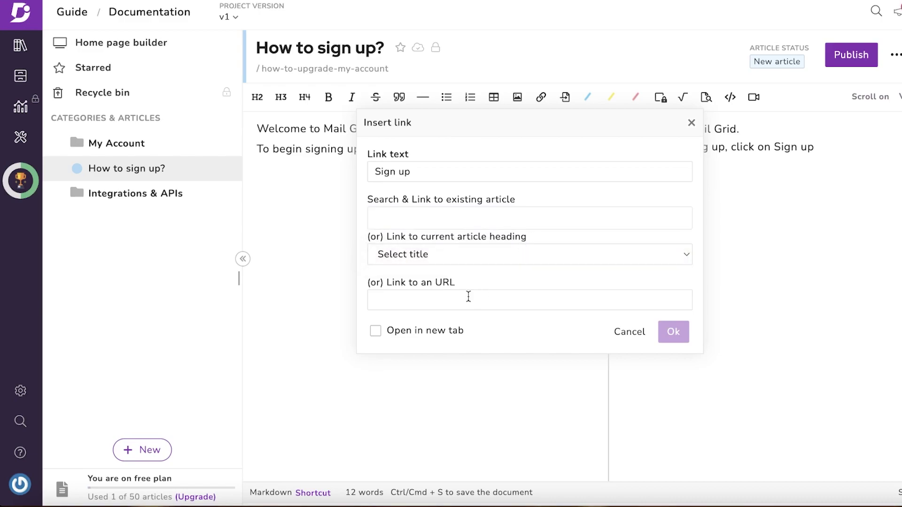
left_click(417, 331)
left_click(410, 297)
key("super+Tab")
type("my")
key("Return")
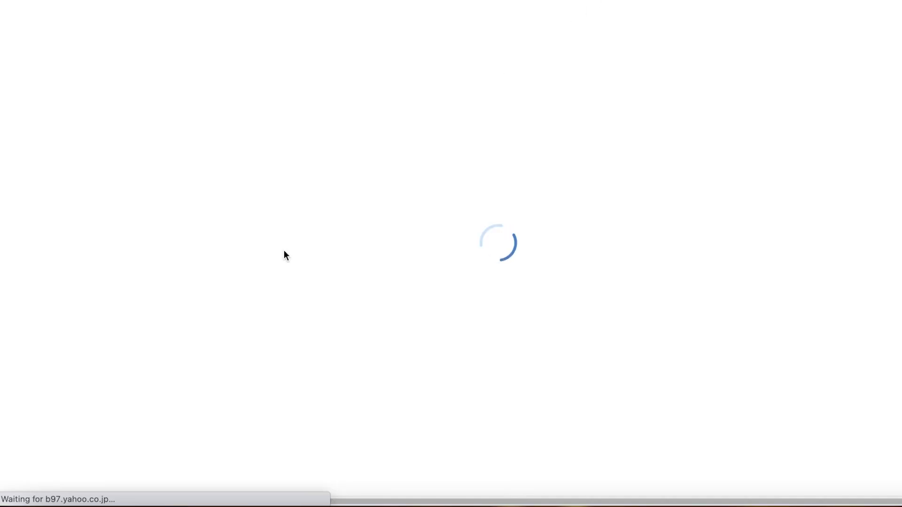
right_click(486, 3)
left_click(502, 73)
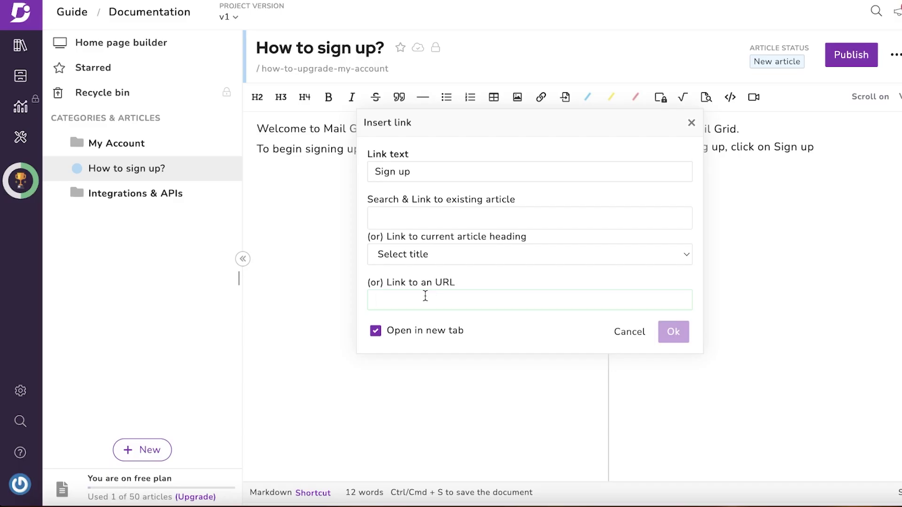
right_click(419, 310)
left_click(444, 399)
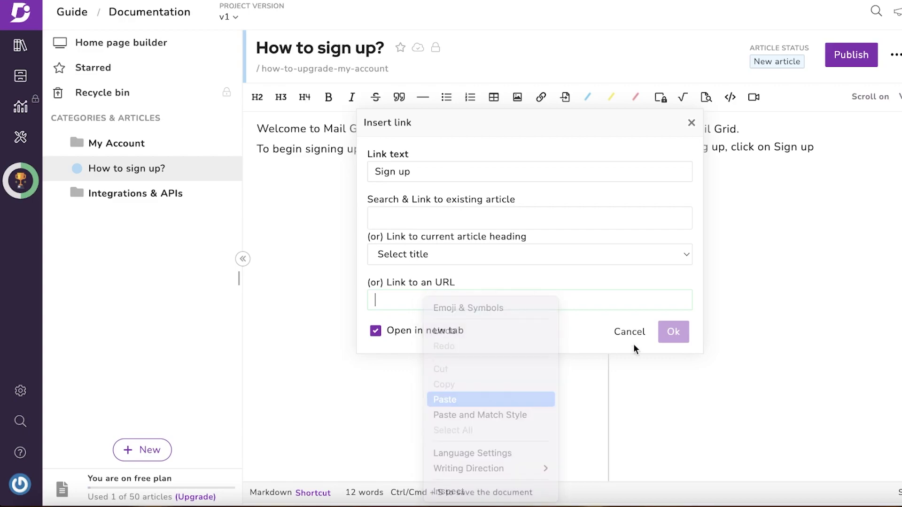
key("Return")
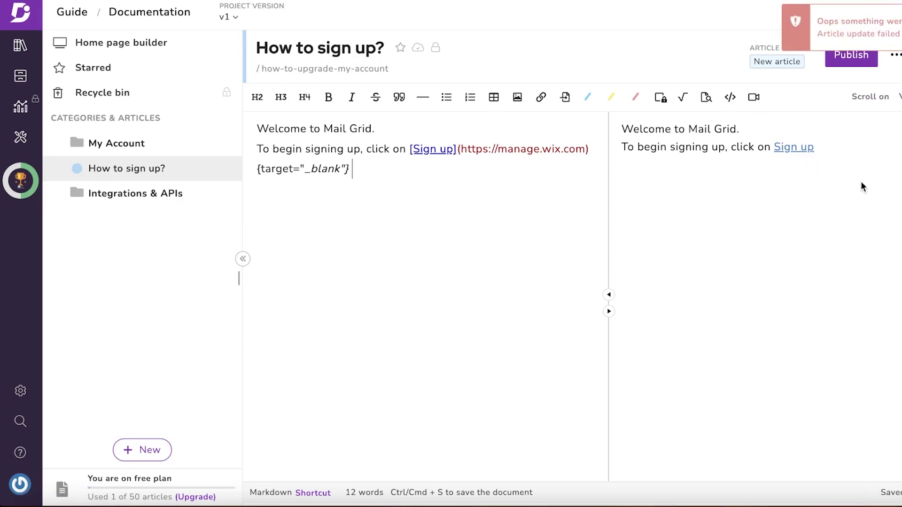
left_click(749, 2)
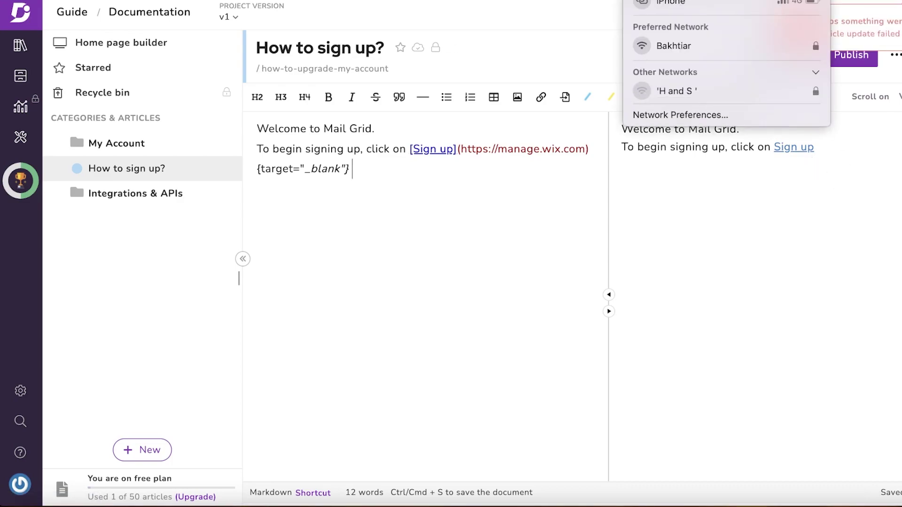
left_click(749, 4)
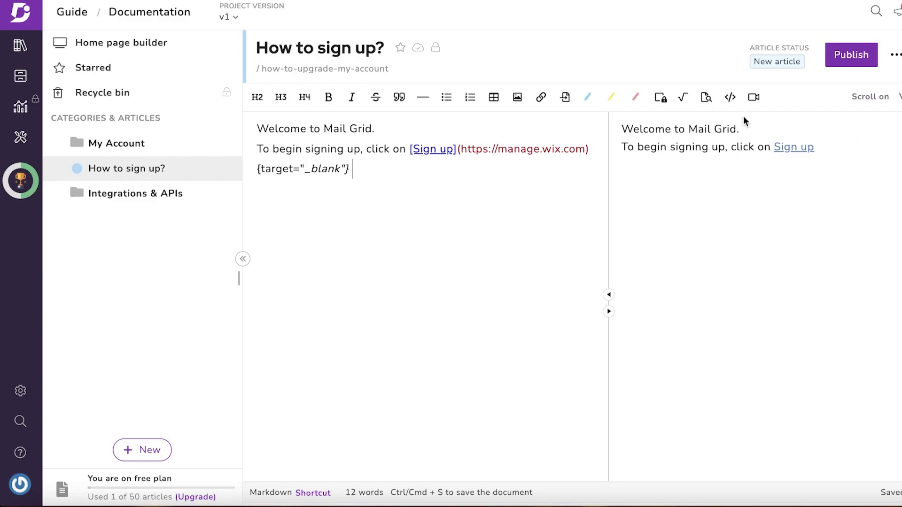
Append "or click on sign up on your top right." and "Once opened, enter your email address." to the body, and publish the article
key("ctrl+v")
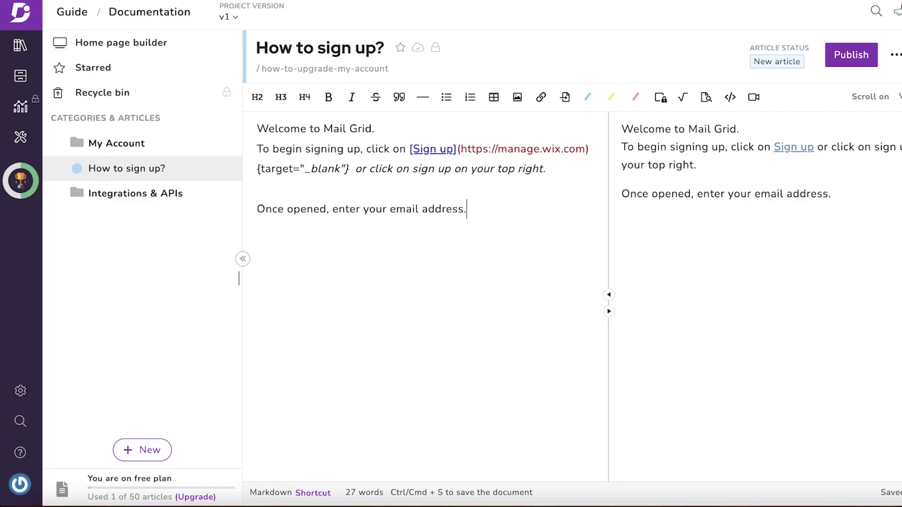
left_click(863, 58)
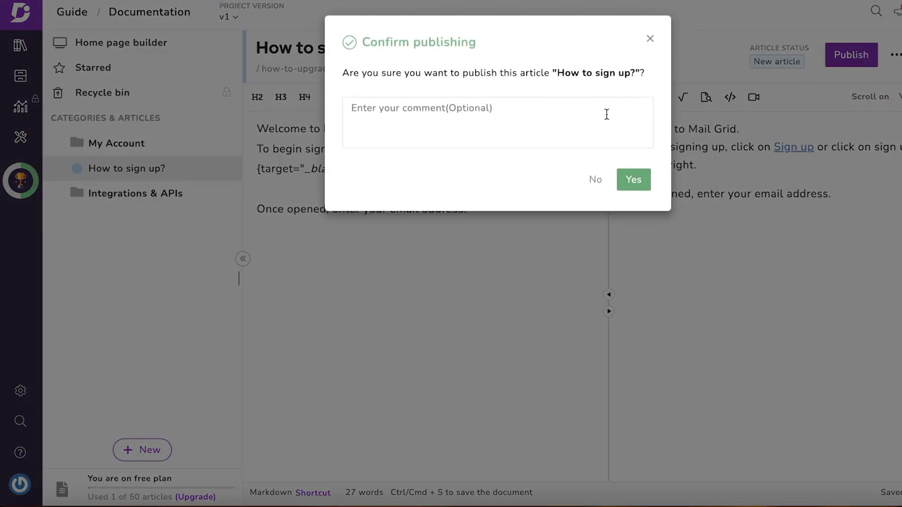
left_click(627, 180)
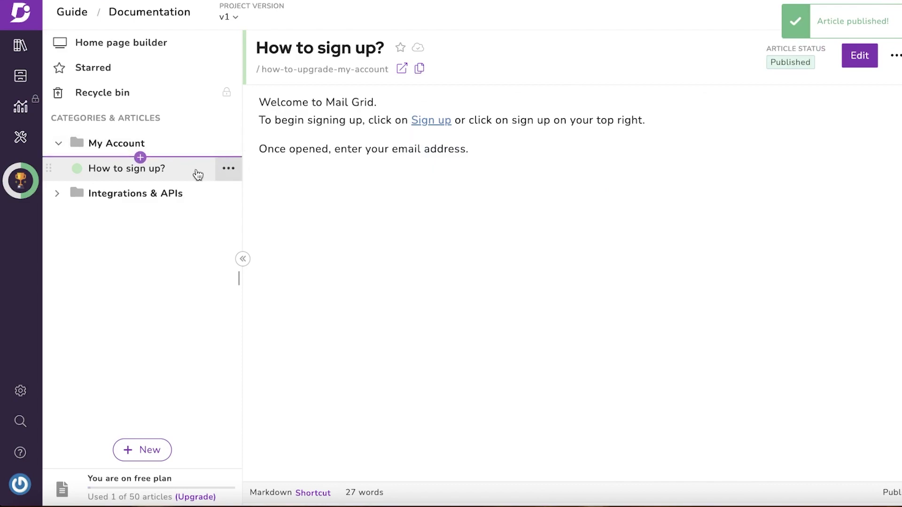
Create a new article named "How to integrate slack to my emails?" in the Integrations & APIs category
left_click(159, 201)
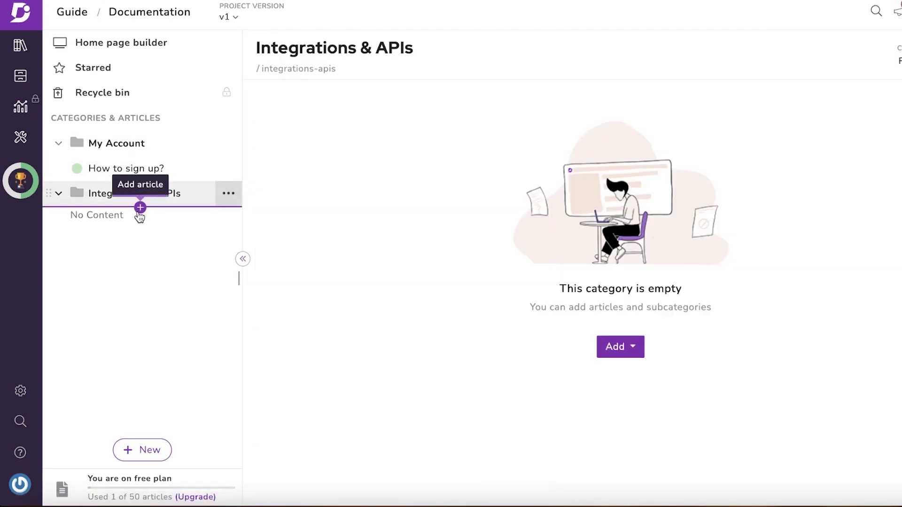
left_click(615, 356)
left_click(630, 381)
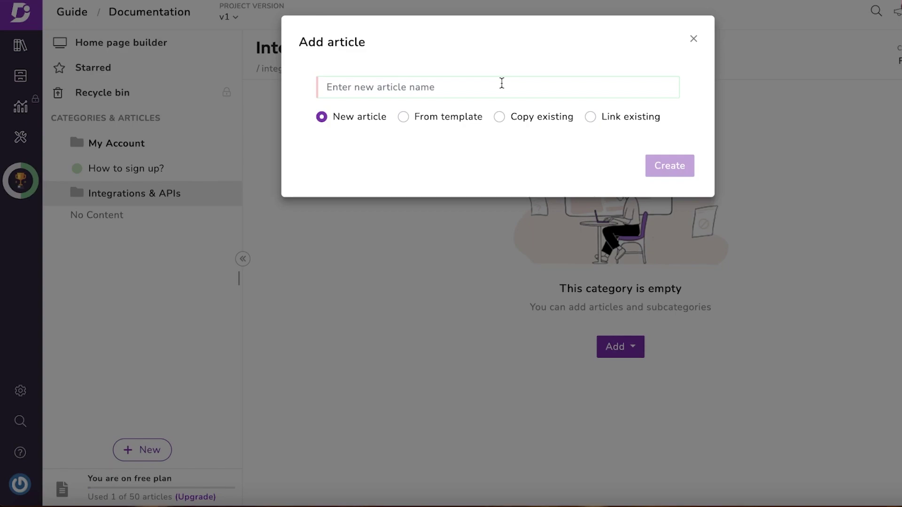
key("ctrl+v")
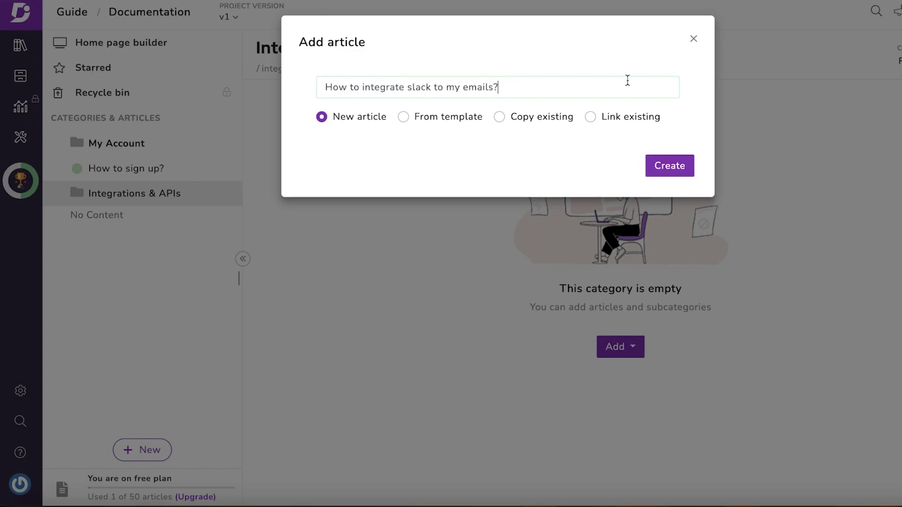
left_click(667, 172)
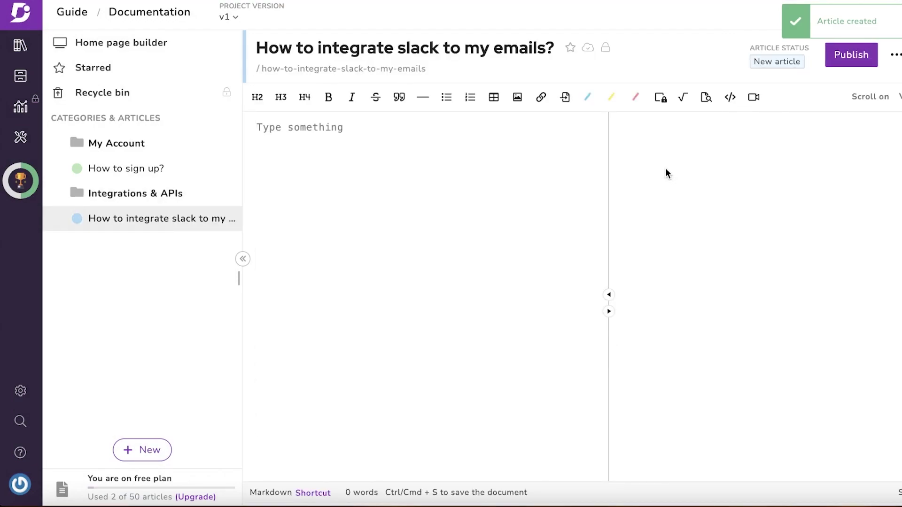
Rename the new article "How to create and delete API keys?" and save the title
type("H")
left_click(387, 52)
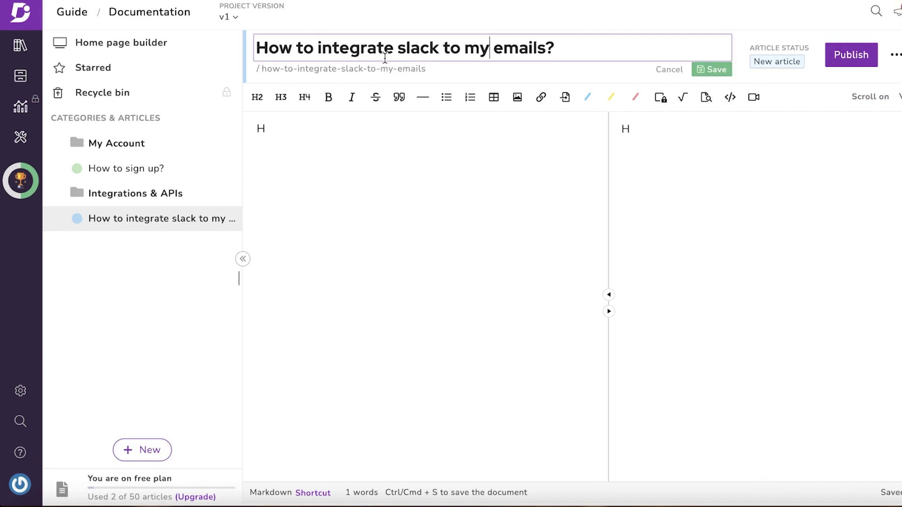
left_click_drag(398, 48, 600, 34)
key("BackSpace")
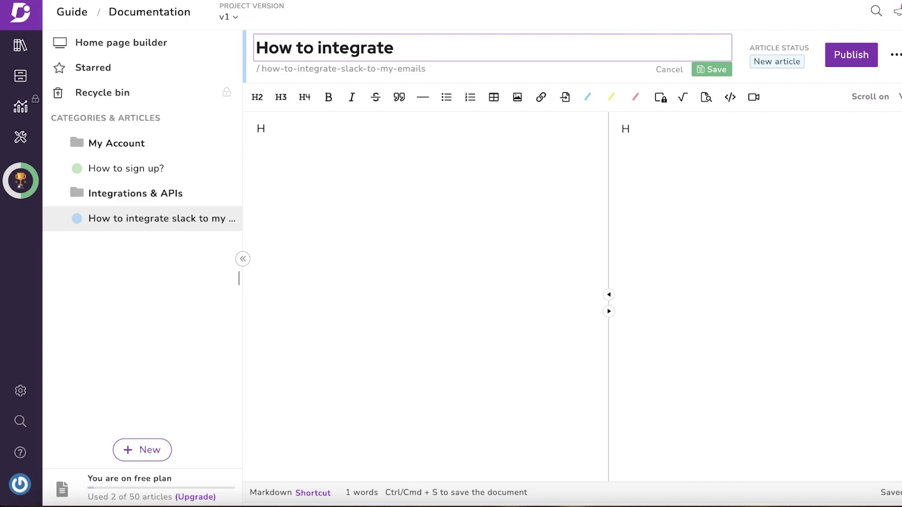
key("BackSpace")
key("BackSpace")
key("BackSpace")
key("BackSpace")
key("BackSpace")
key("BackSpace")
key("BackSpace")
key("BackSpace")
key("BackSpace")
key("BackSpace")
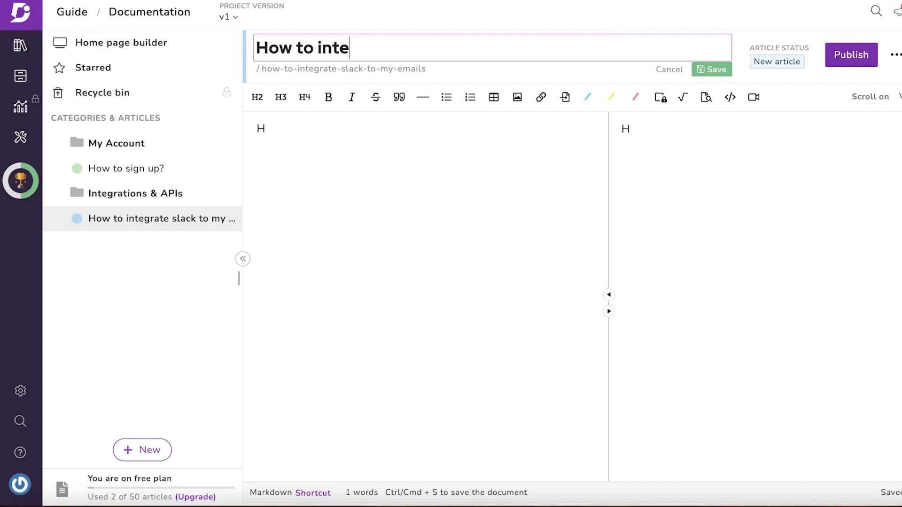
type("create")
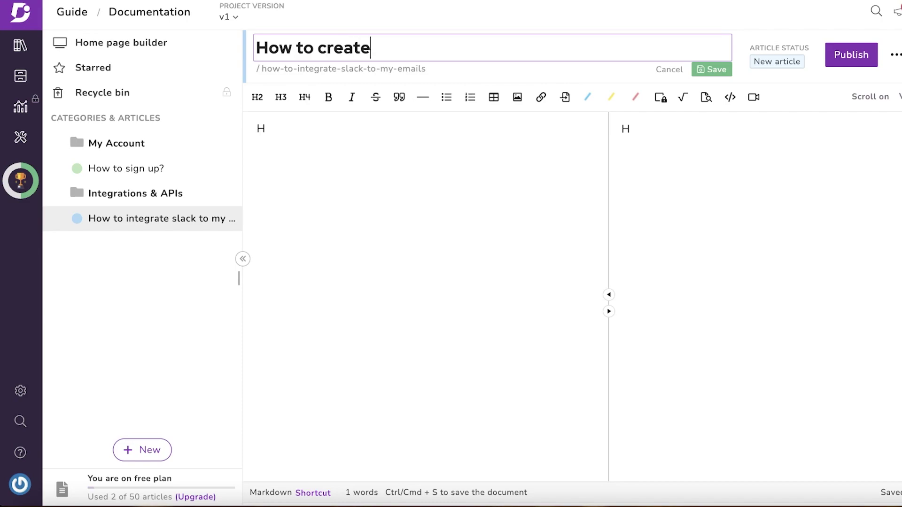
type(" and delete AP")
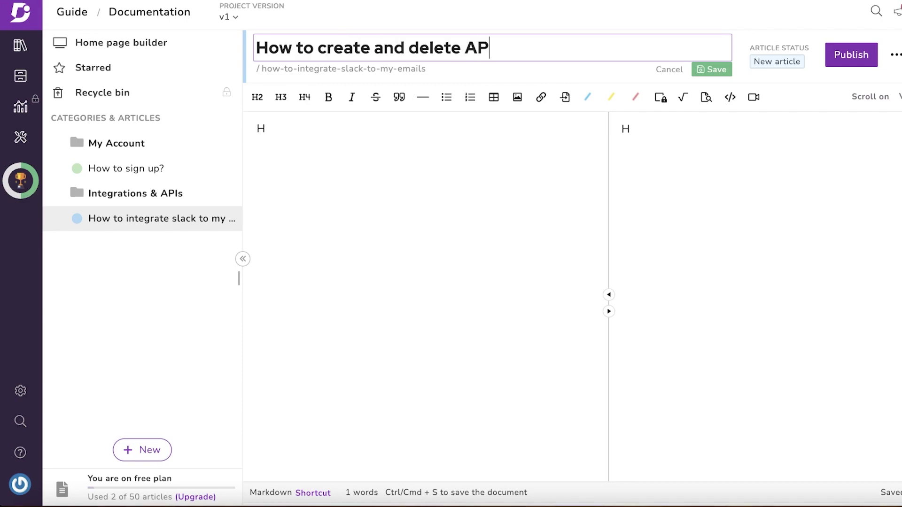
type("I kets")
key("BackSpace")
key("BackSpace")
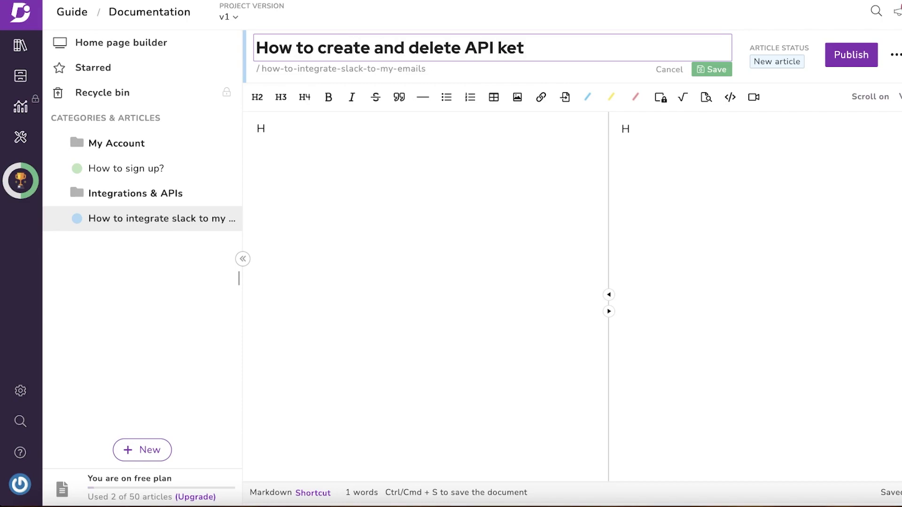
type("ys?")
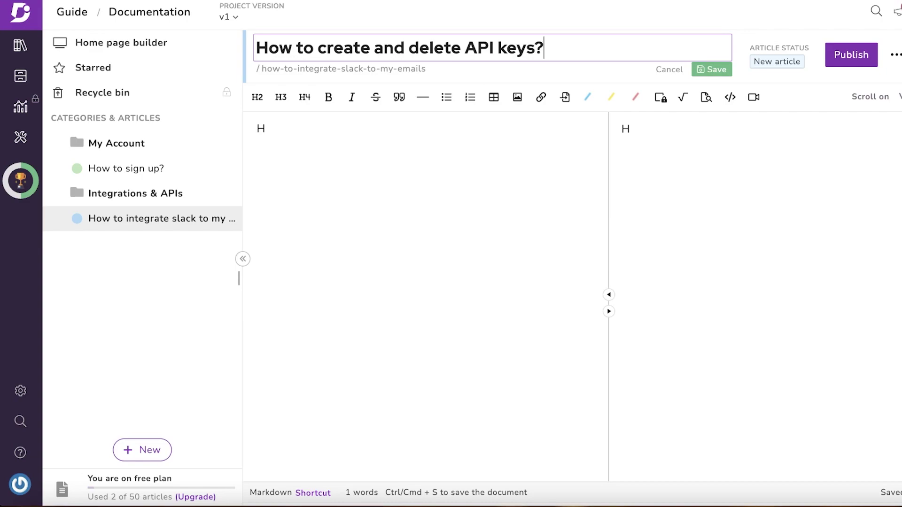
left_click(716, 70)
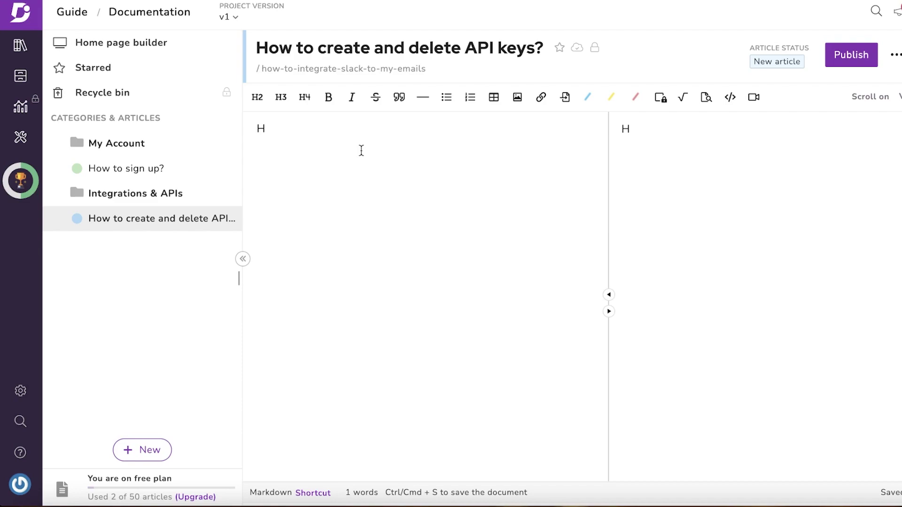
Paste the prepared API key instructions into the article body and insert the image mceclip7.png below "Click + CREATE A NEW API KEY."
key("ctrl+v")
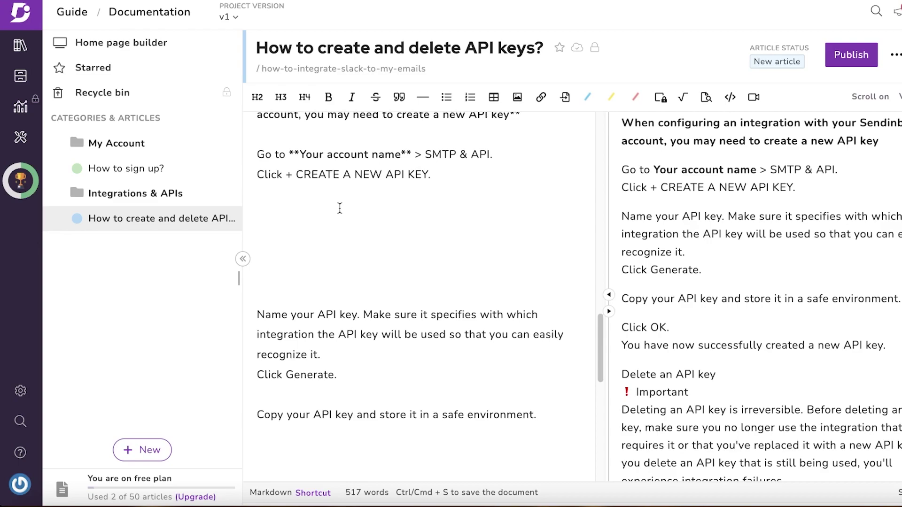
left_click(325, 214)
left_click(516, 107)
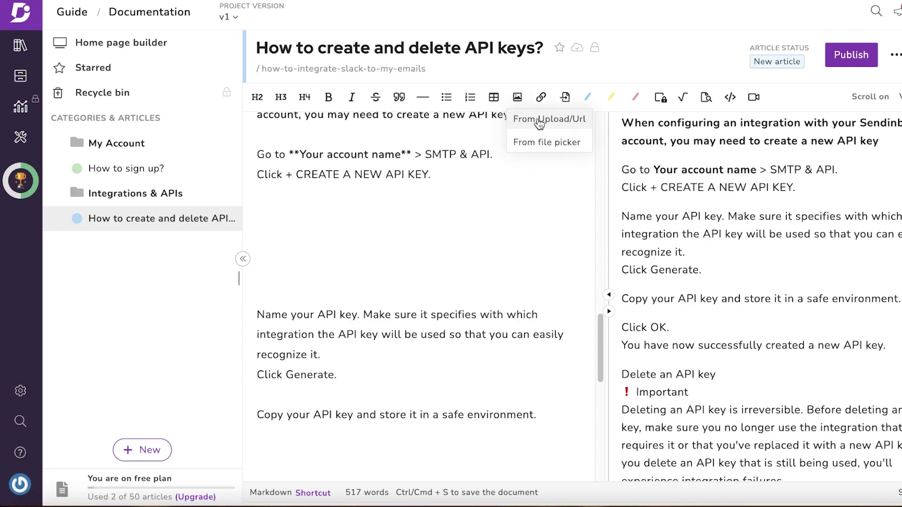
left_click(539, 121)
left_click(480, 196)
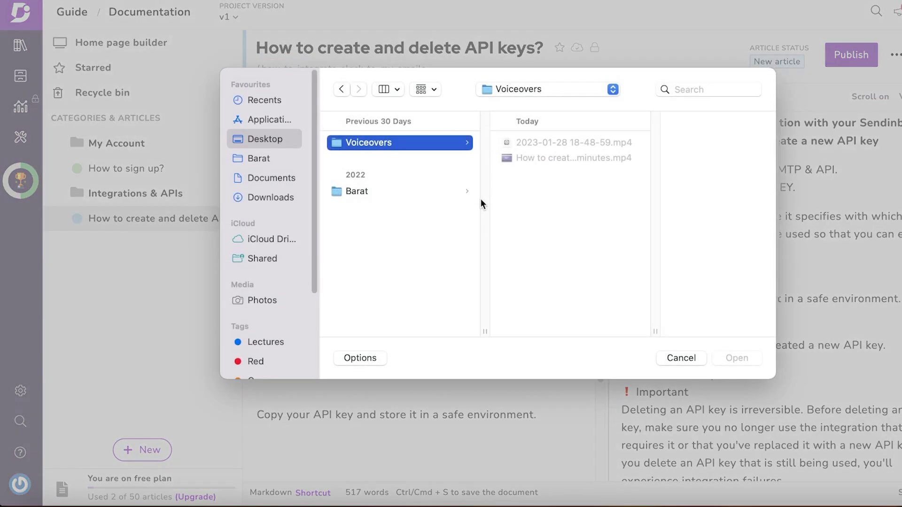
left_click(265, 195)
scroll(394, 259, "down", 3)
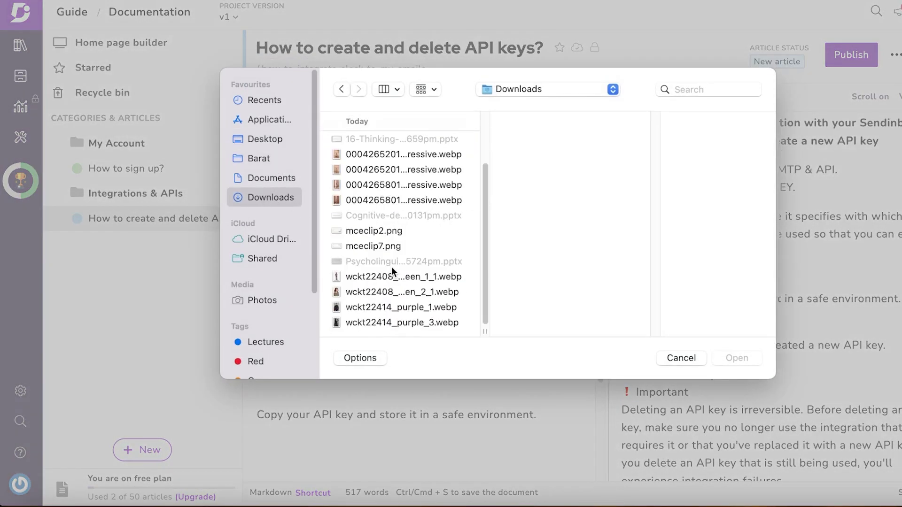
left_click(396, 236)
left_click(398, 247)
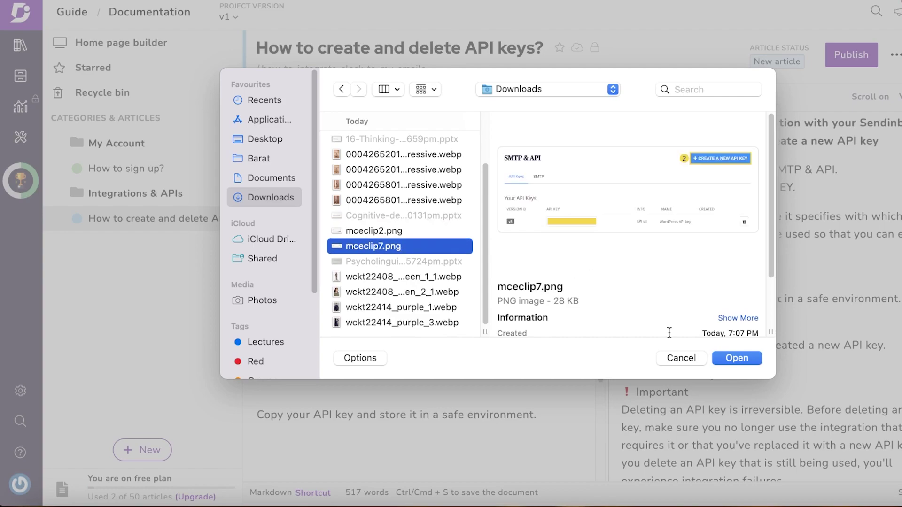
left_click(371, 232)
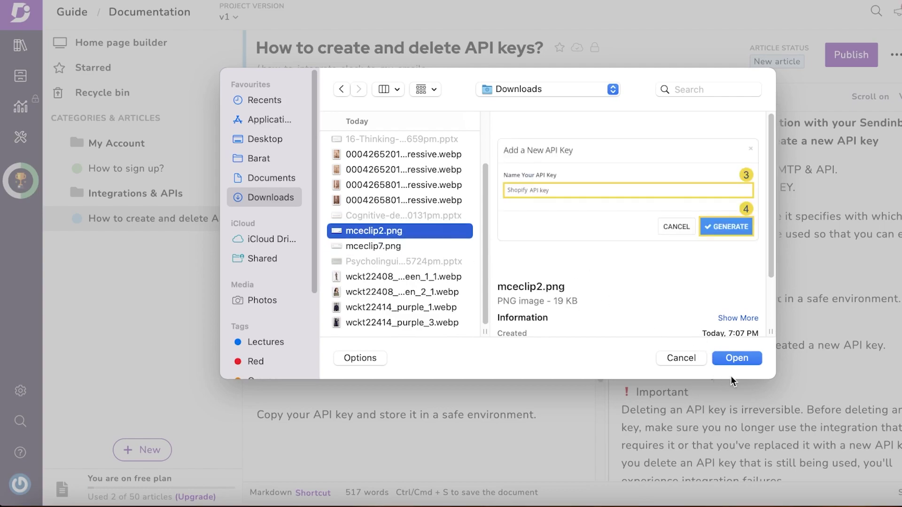
double_click(398, 230)
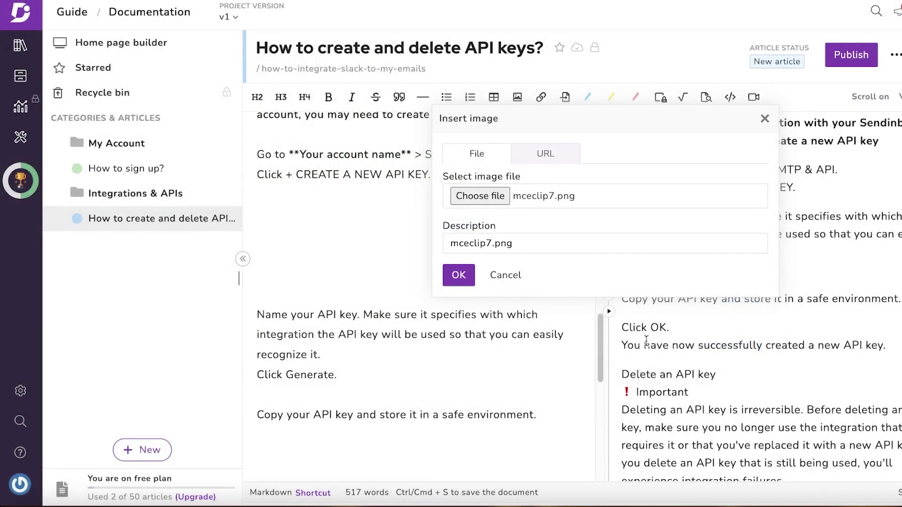
left_click(468, 274)
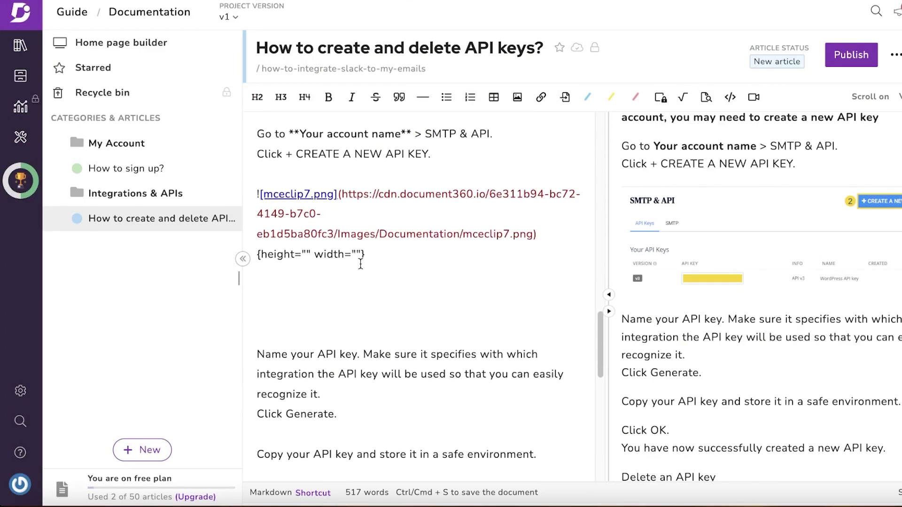
Try setting both the height and the width of the mceclip7.png image to 44
left_click(305, 254)
type("44")
key("Right")
key("Right")
key("Right")
key("Right")
key("Right")
key("Right")
key("Right")
key("Right")
key("Right")
type("44")
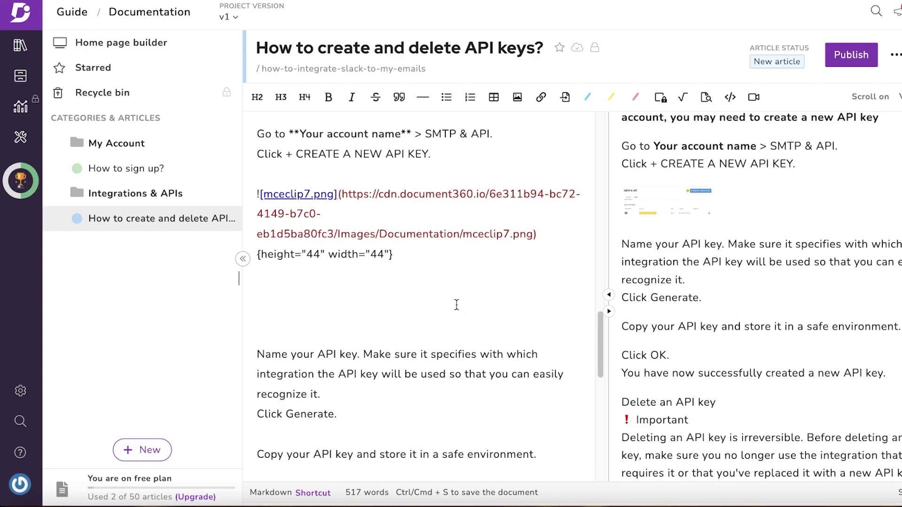
Clear the height and width values of the mceclip7.png image in the article's Markdown
key("BackSpace")
key("BackSpace")
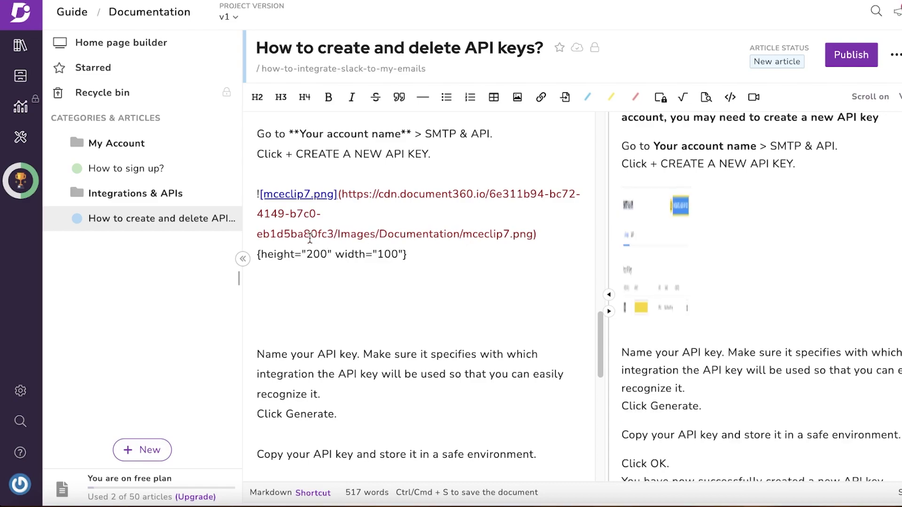
key("BackSpace")
key("BackSpace")
key("BackSpace")
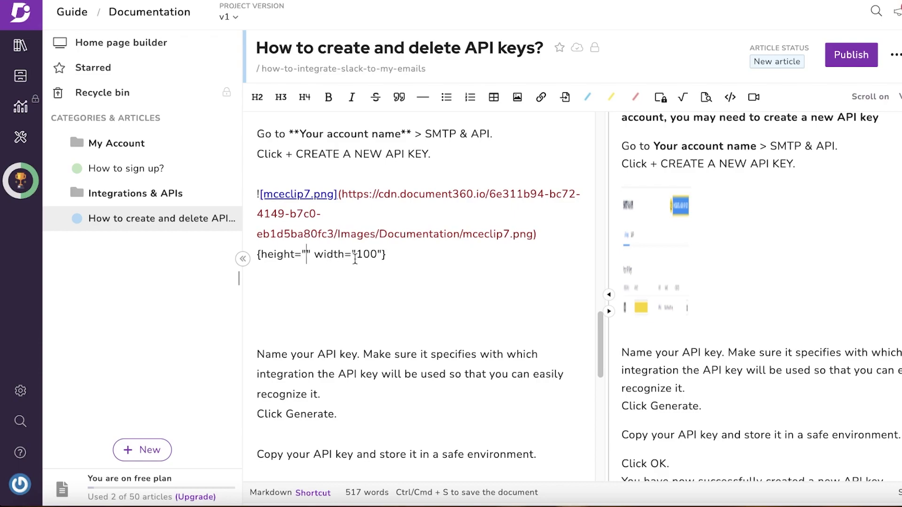
left_click(375, 255)
key("BackSpace")
key("BackSpace")
key("BackSpace")
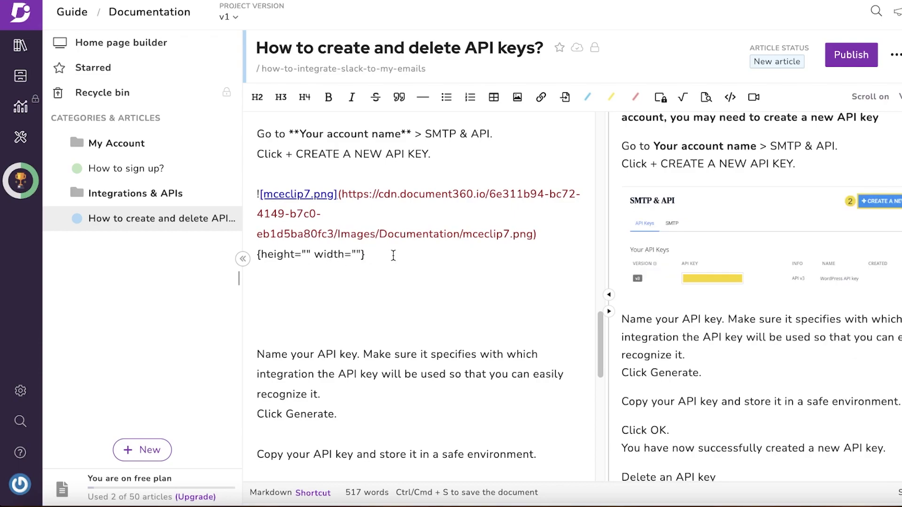
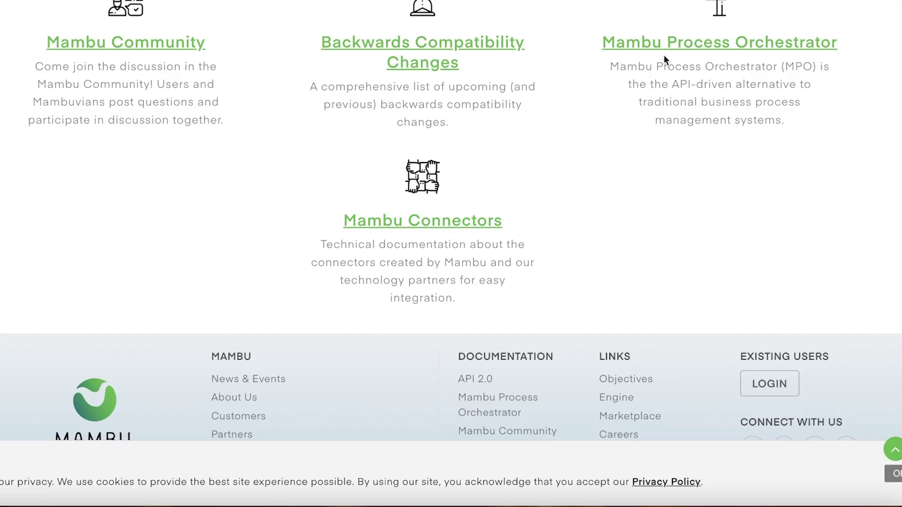
scroll(478, 116, "up", 15)
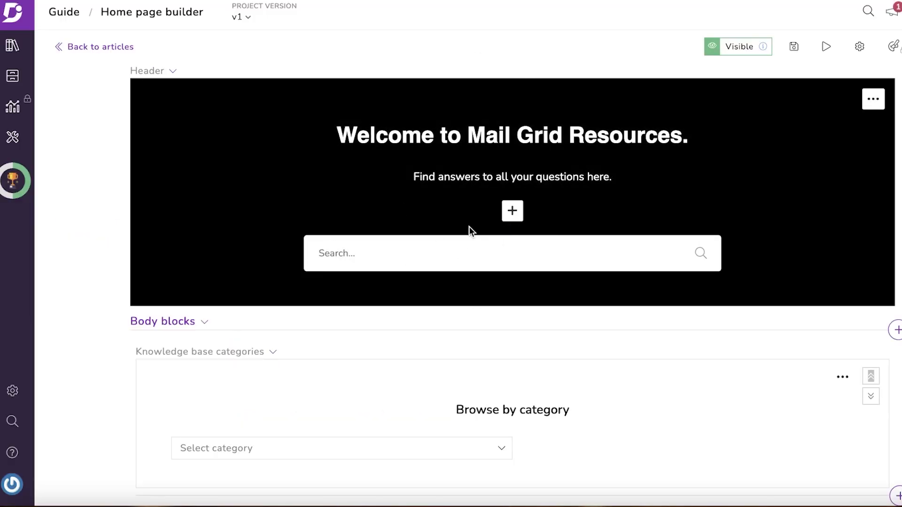
left_click(393, 252)
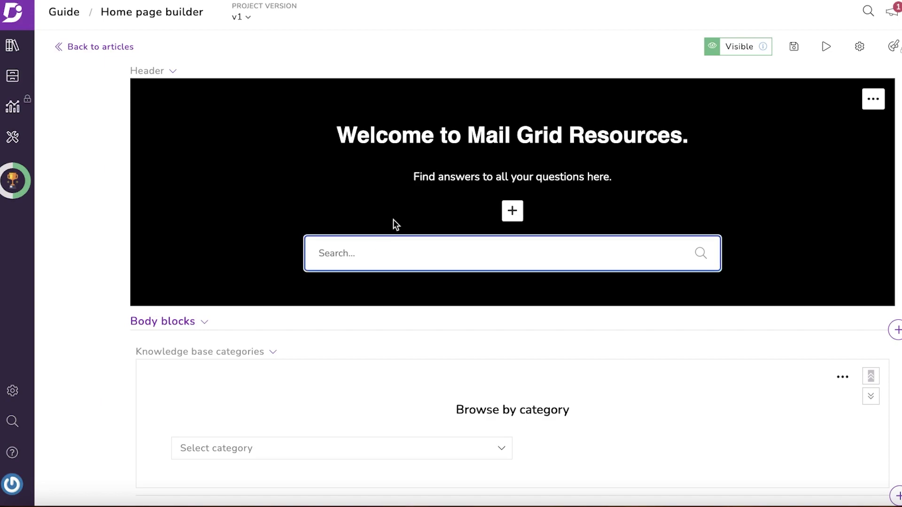
Add the My Account category to the first Knowledge base categories block of the home page
scroll(776, 249, "down", 3)
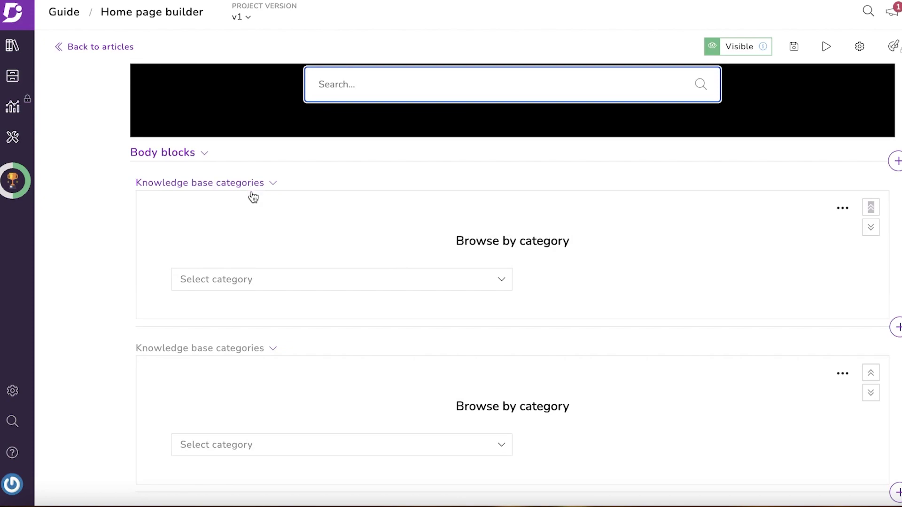
left_click(286, 279)
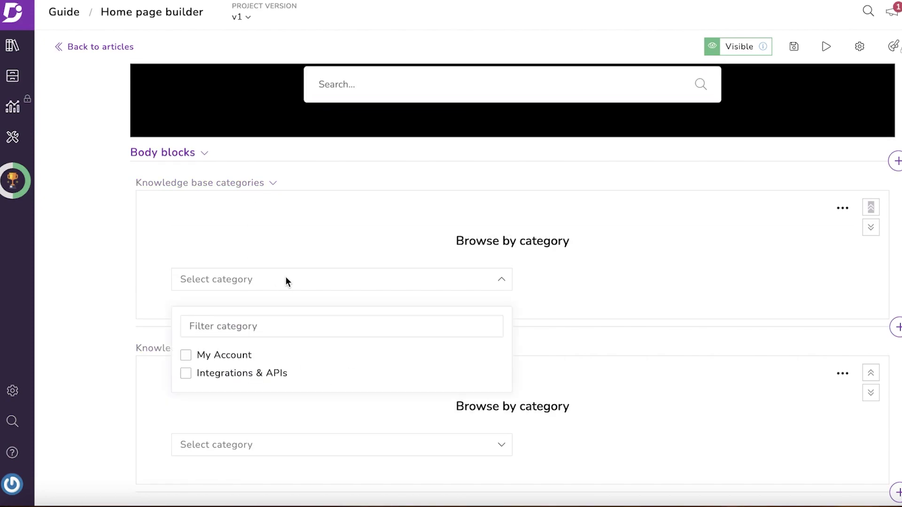
left_click(237, 355)
left_click(584, 251)
scroll(584, 252, "down", 4)
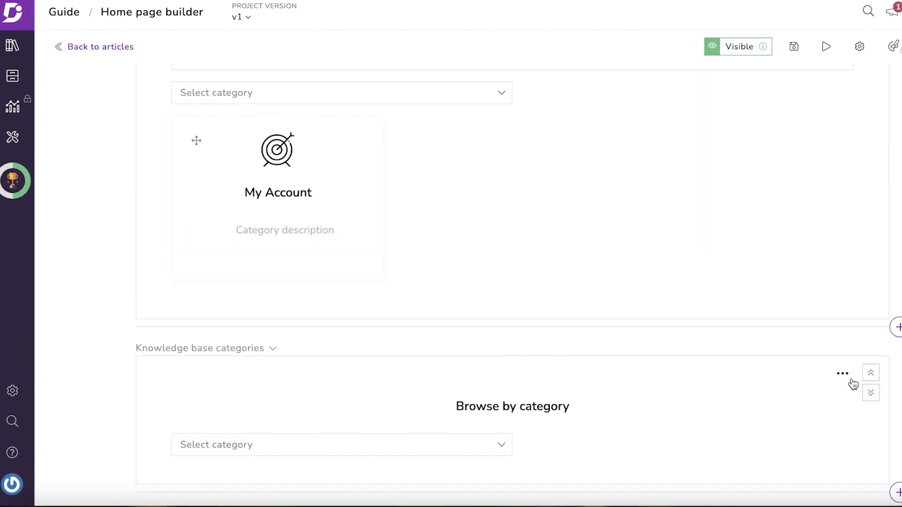
Remove the second Knowledge base categories block from the home page
left_click(841, 373)
left_click(801, 332)
left_click(618, 129)
Add the Integrations & APIs category to the remaining Knowledge base categories block
left_click(300, 94)
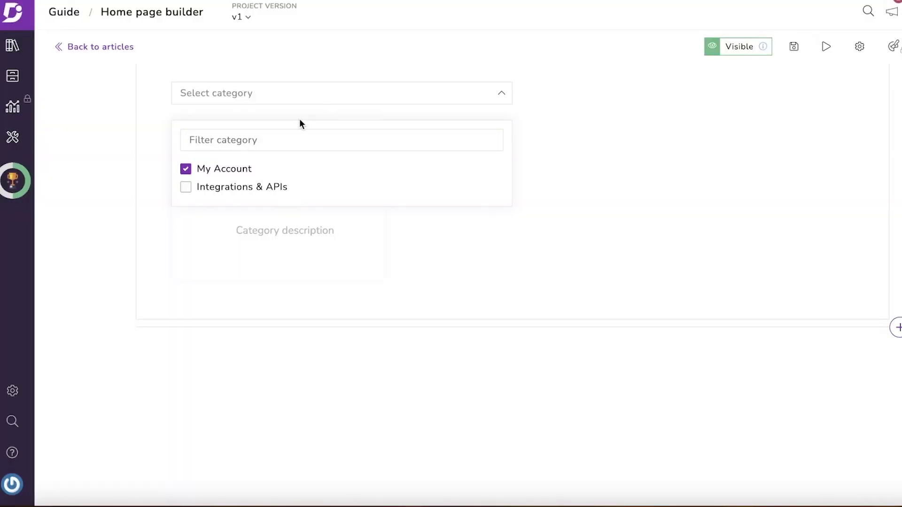
left_click(241, 188)
left_click(625, 196)
Change the icon of the Integrations & APIs category card to the paper plane from the Document360 icons
left_click(595, 142)
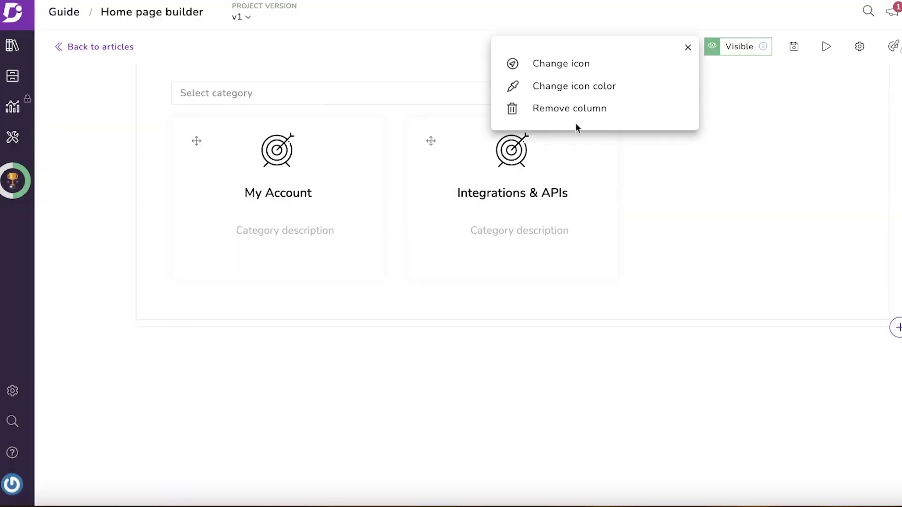
left_click(554, 70)
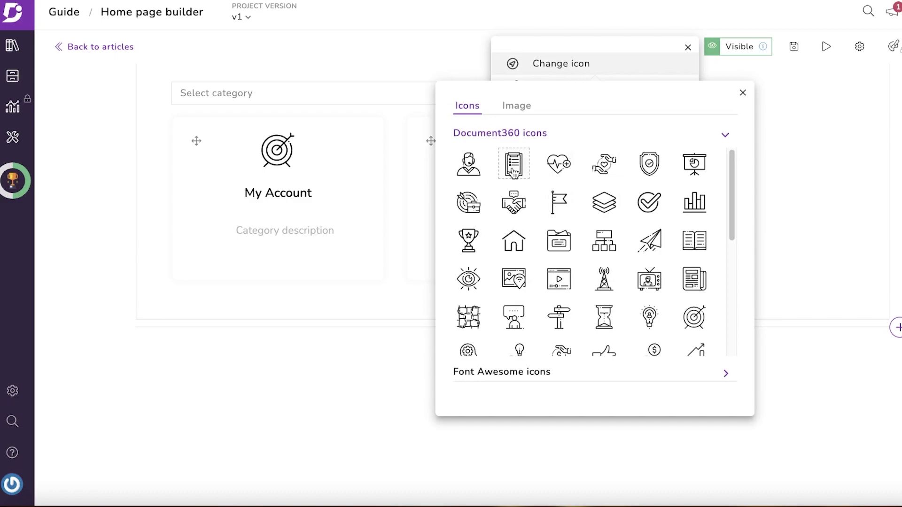
scroll(681, 216, "down", 1)
left_click(649, 224)
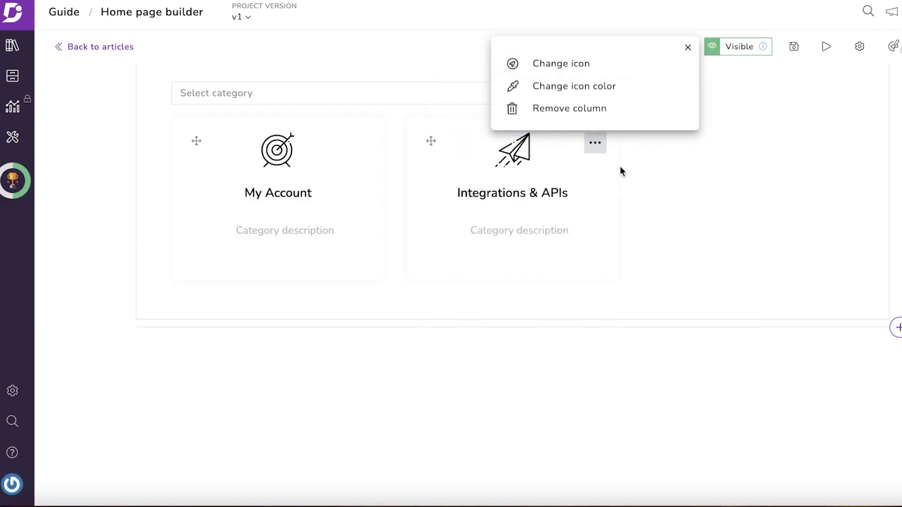
Change the icon of the My Account category card to the person with connected nodes from the Document360 icons
left_click(359, 143)
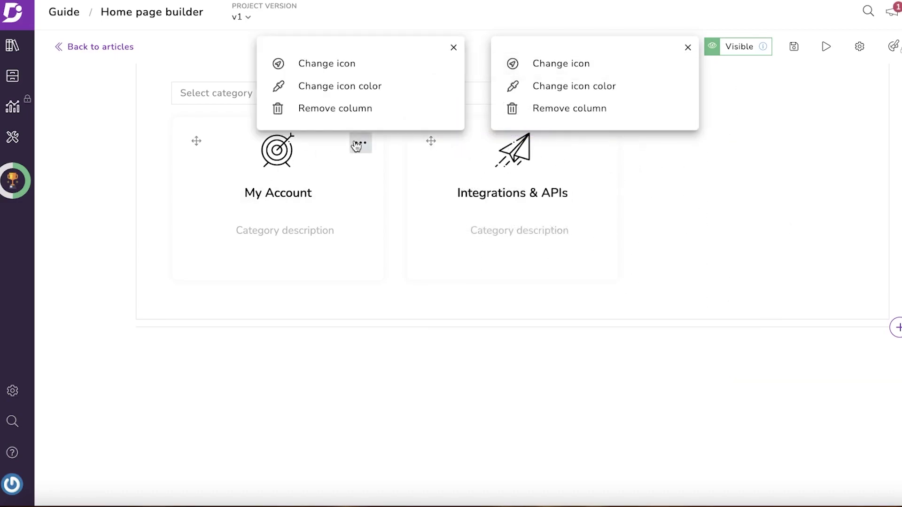
left_click(336, 68)
scroll(241, 182, "down", 3)
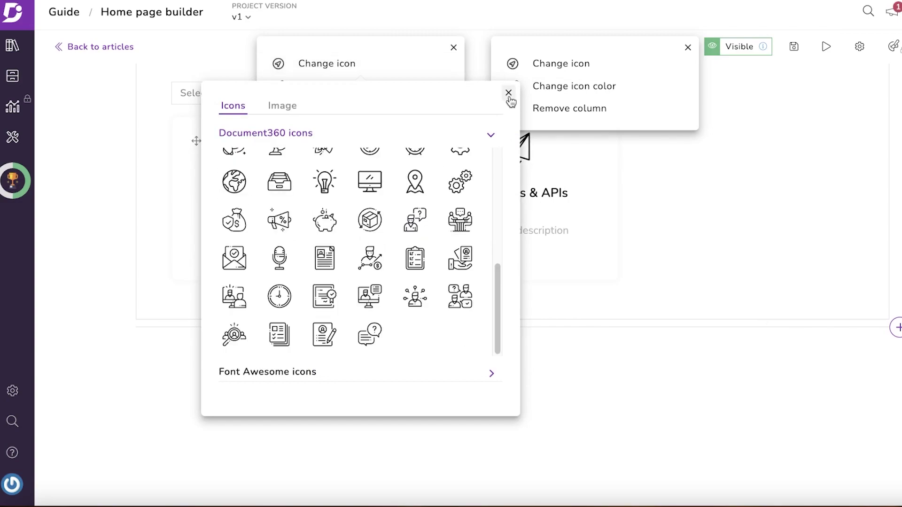
left_click(508, 92)
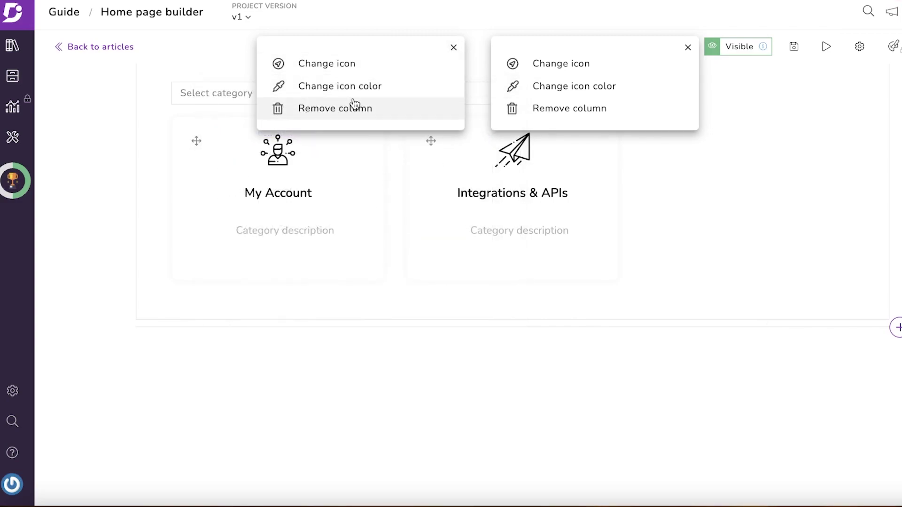
left_click(371, 87)
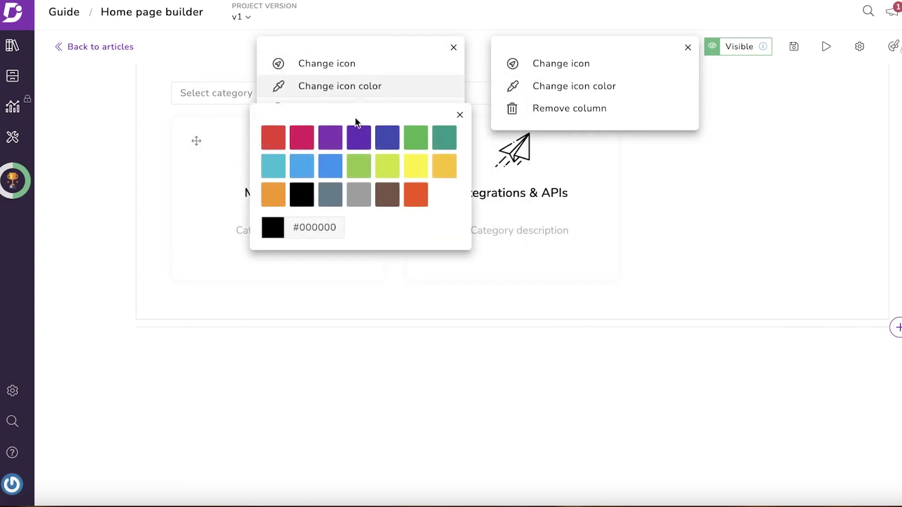
left_click(845, 227)
scroll(775, 169, "up", 7)
scroll(686, 254, "down", 4)
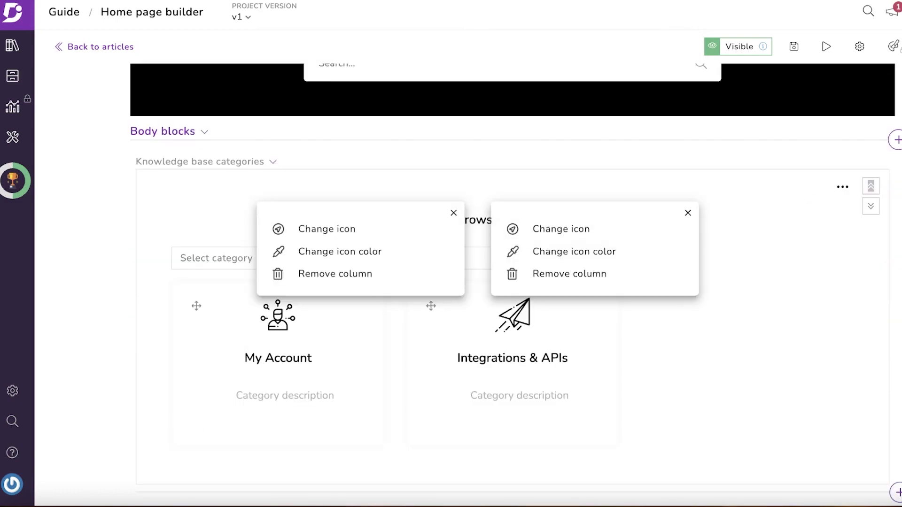
Apply the dark purple-to-blue gradient to the home page header background
scroll(783, 139, "up", 4)
left_click(867, 99)
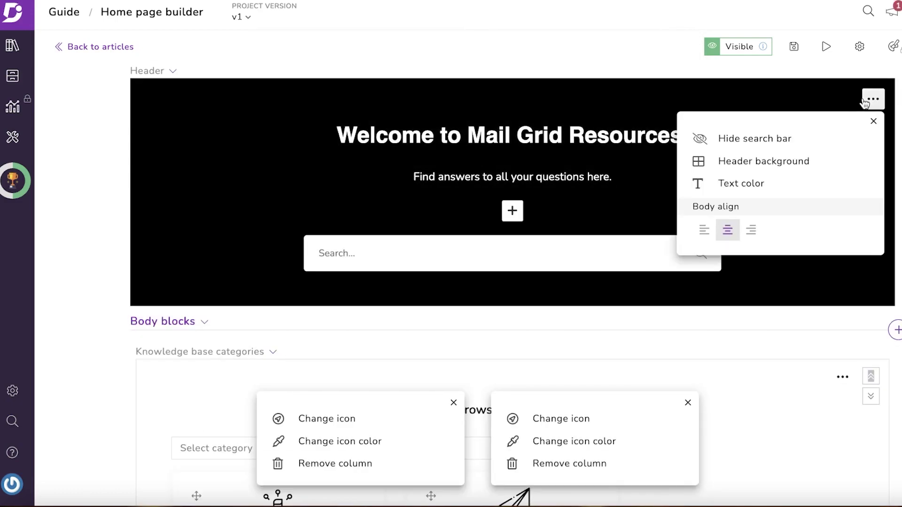
left_click(770, 162)
left_click(655, 207)
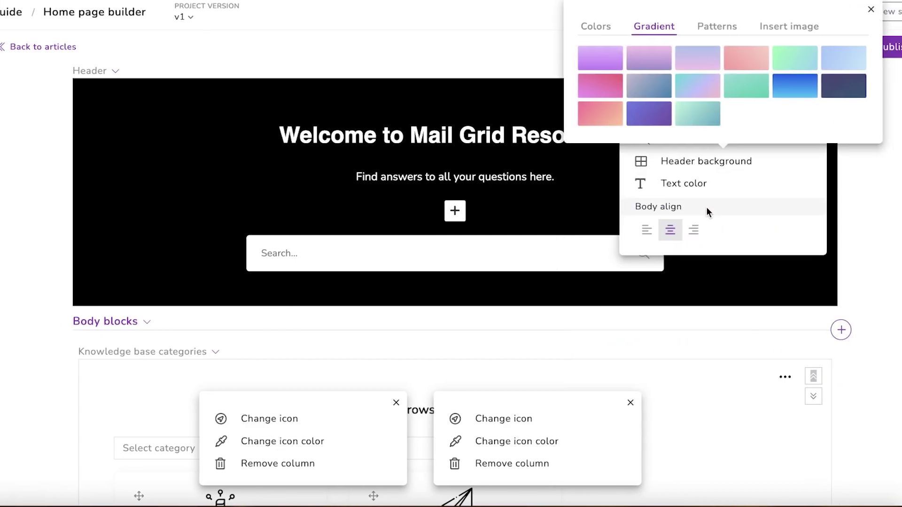
left_click(750, 88)
left_click(804, 89)
left_click(851, 87)
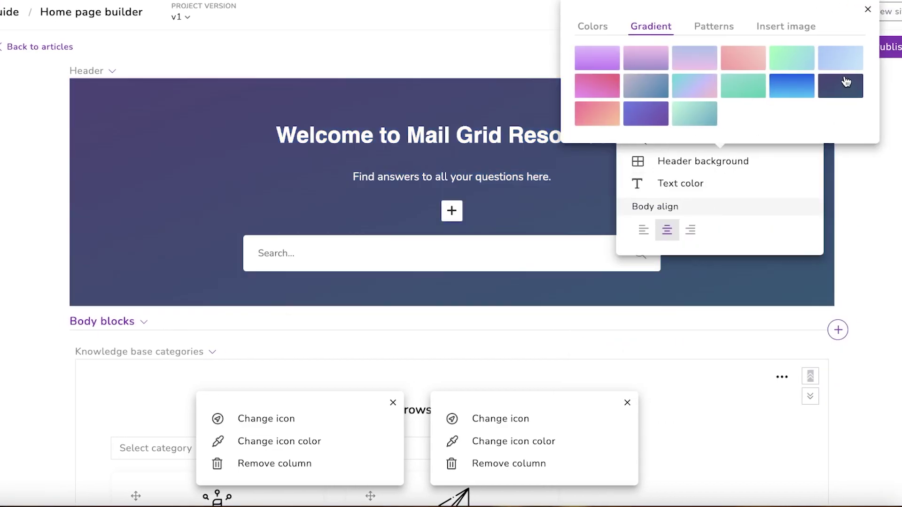
Set the home page header background to the light blue dotted pattern
left_click(787, 27)
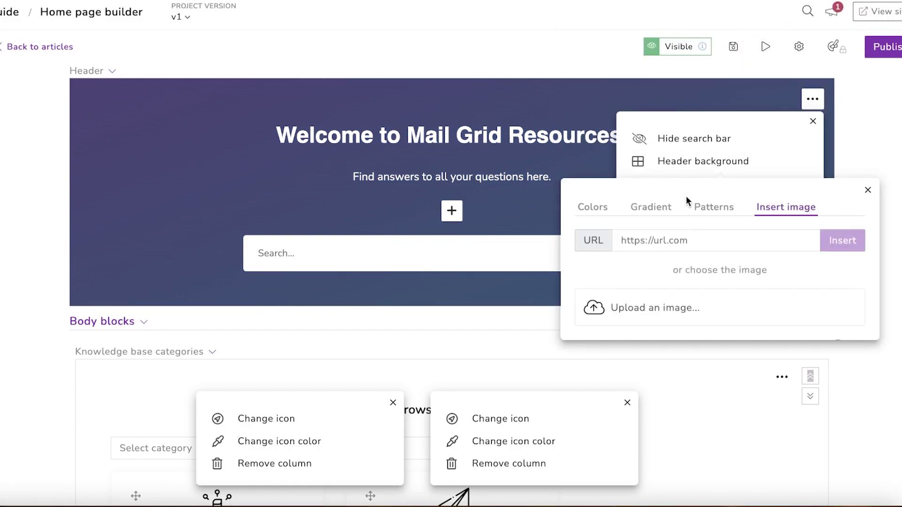
left_click(702, 207)
left_click(681, 94)
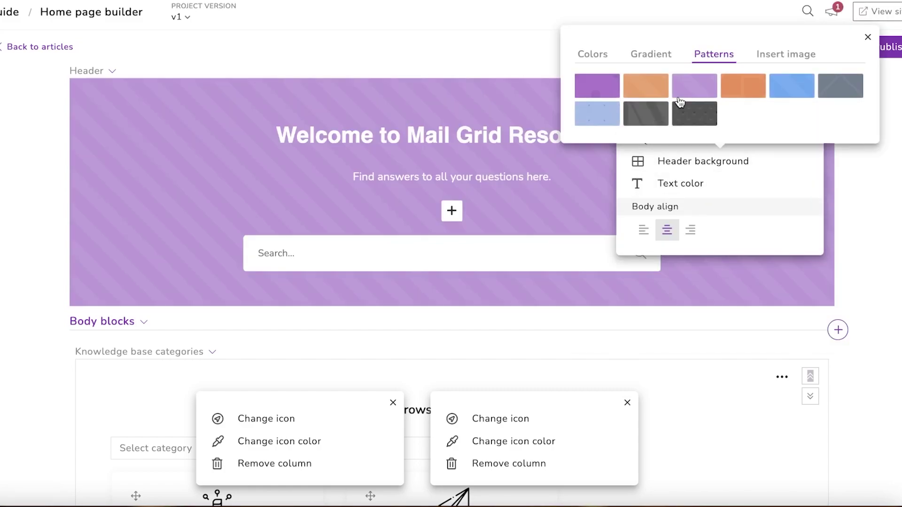
left_click(601, 92)
left_click(645, 89)
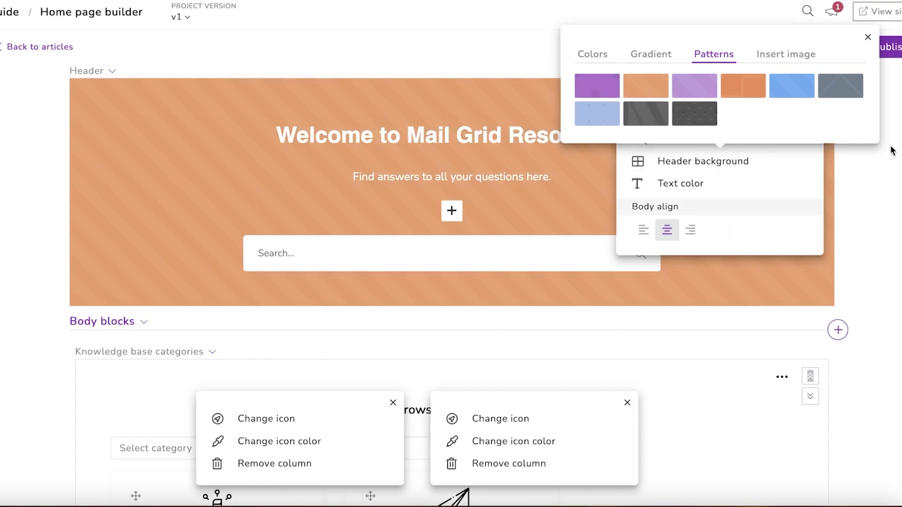
left_click(610, 110)
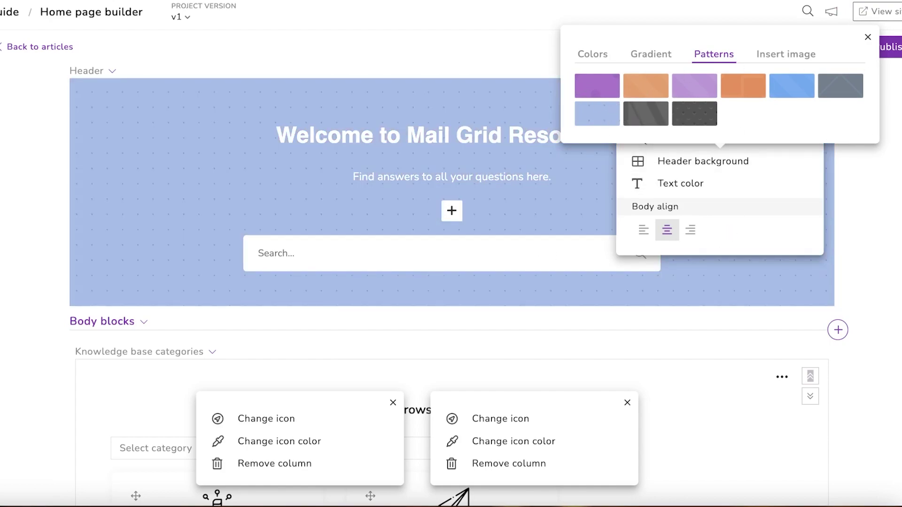
left_click(868, 37)
Publish the home page and review its header and category cards on the live knowledge base site
scroll(827, 127, "down", 1)
scroll(825, 141, "down", 1)
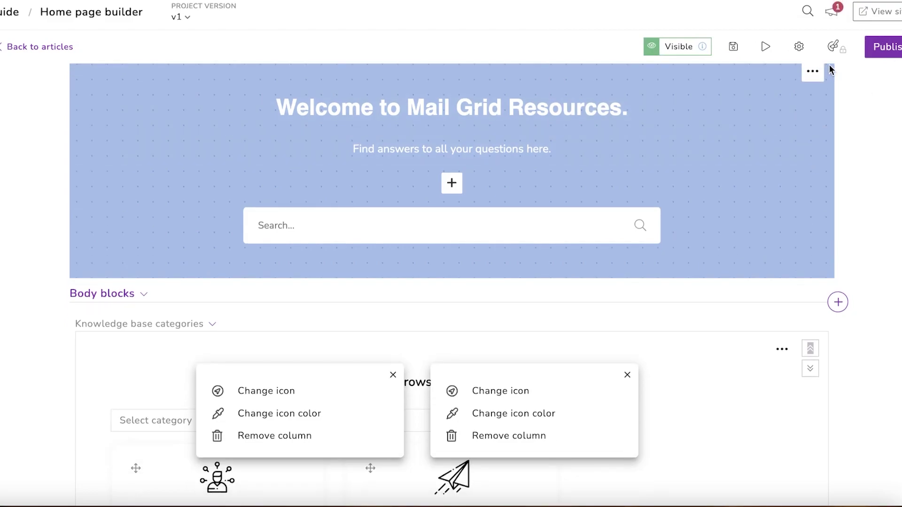
left_click(887, 50)
left_click(882, 10)
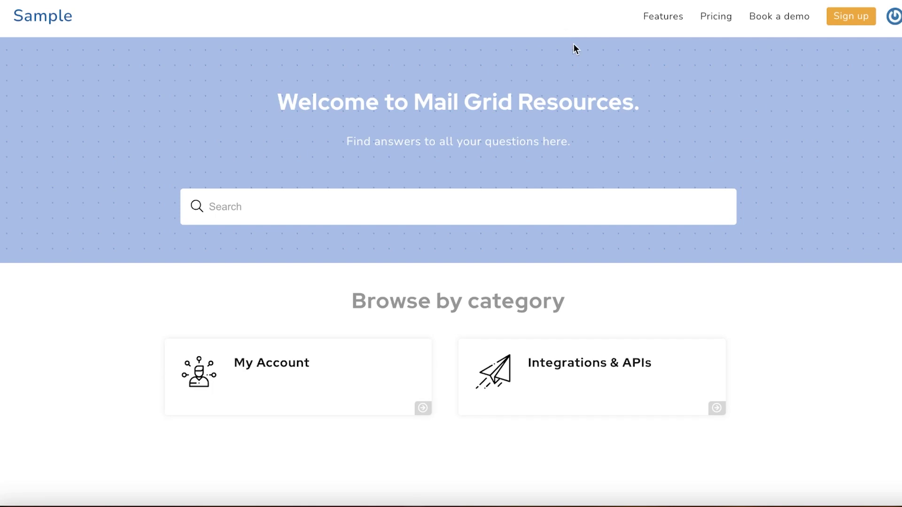
scroll(573, 64, "down", 3)
scroll(571, 86, "up", 2)
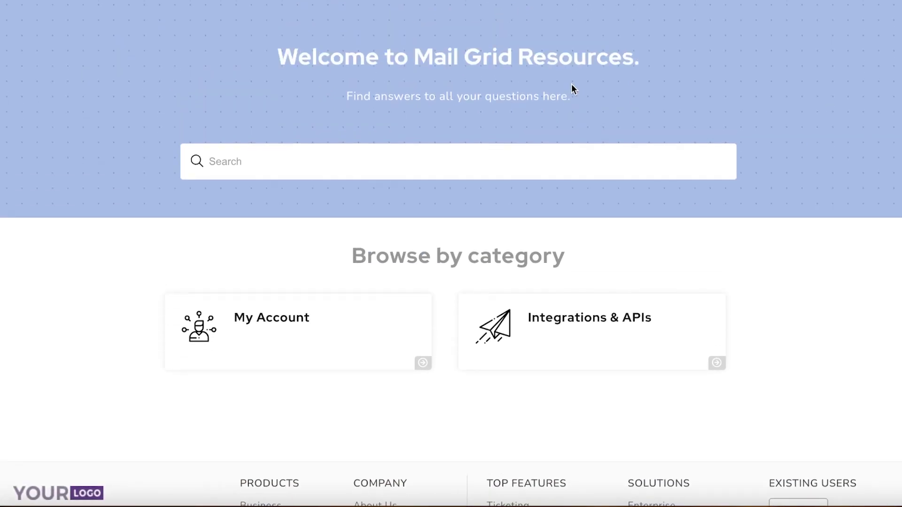
scroll(559, 146, "up", 1)
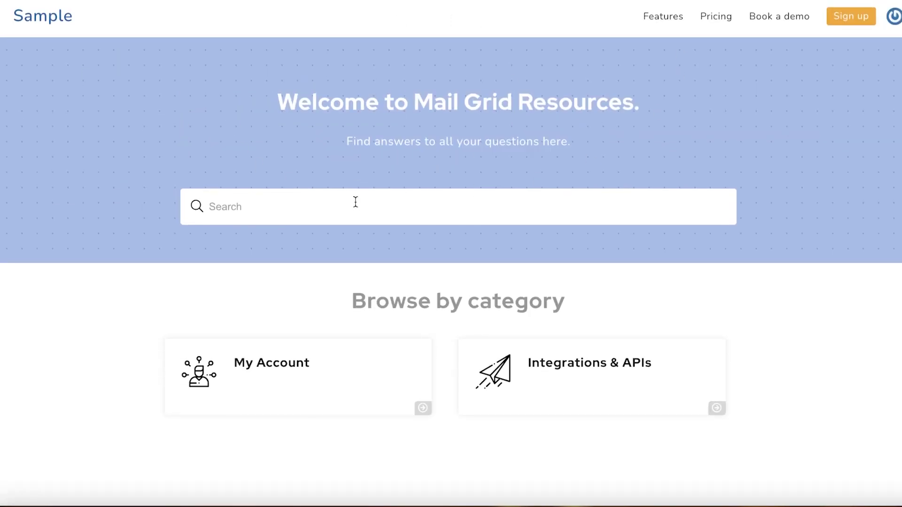
scroll(319, 176, "down", 1)
scroll(320, 175, "up", 1)
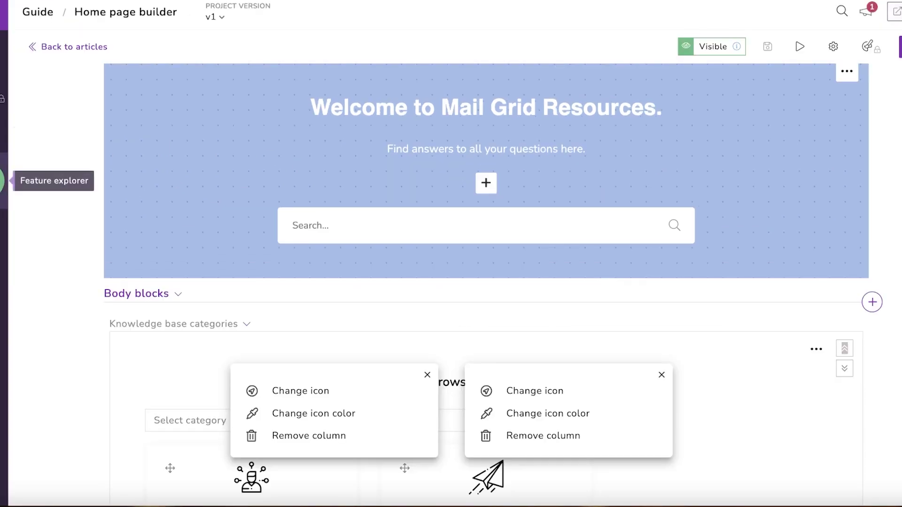
View the account's profile details from the home page builder and close them
left_click(18, 481)
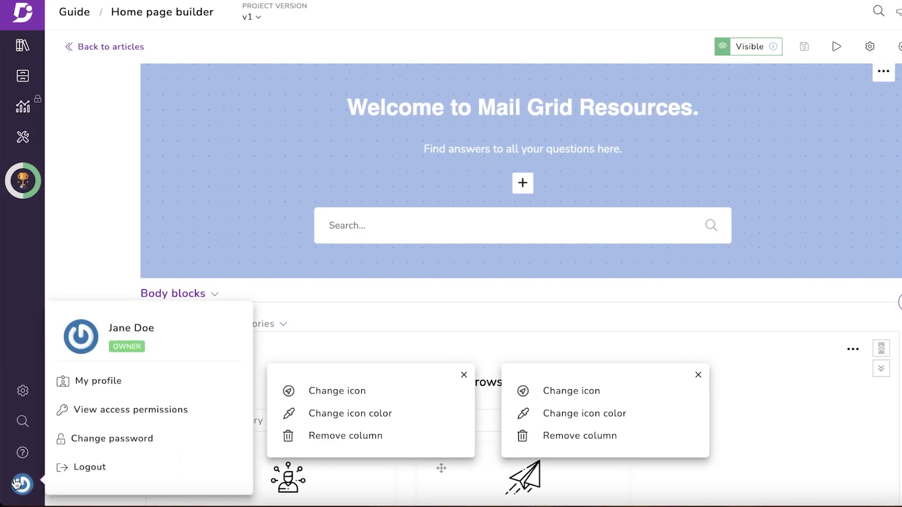
left_click(96, 390)
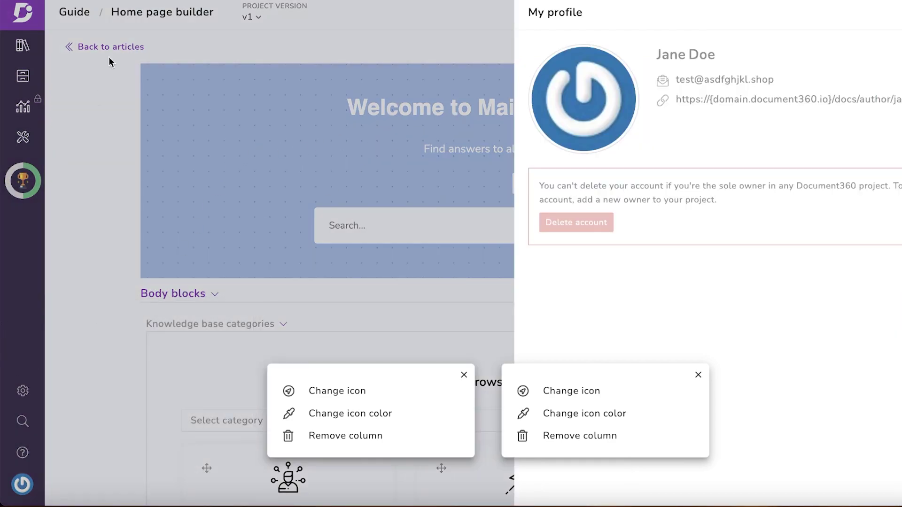
key("Escape")
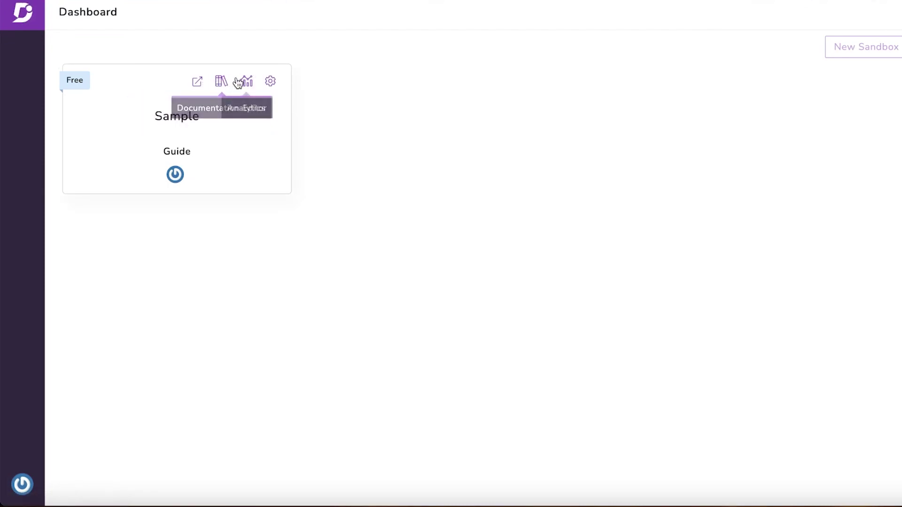
Set the knowledge base name to Mail Grid in the Guide project's general settings
left_click(165, 120)
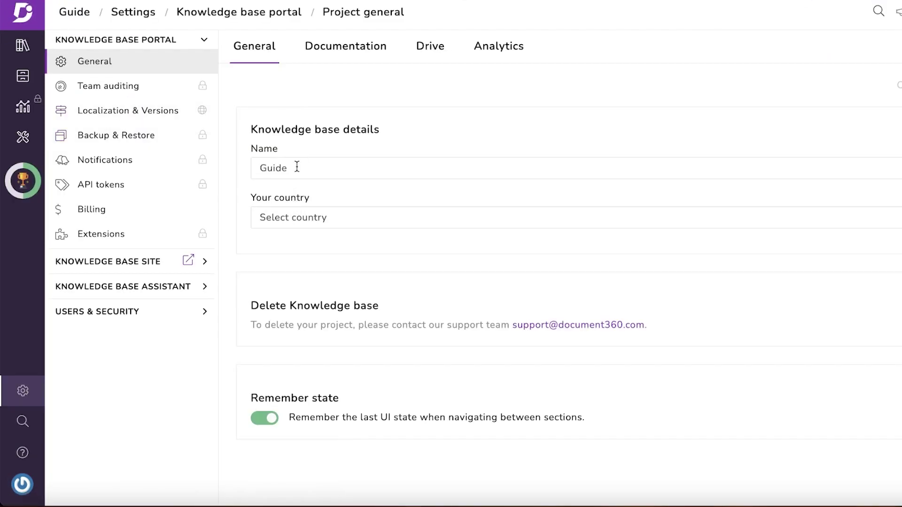
key("ctrl+a")
type("Mail Grid")
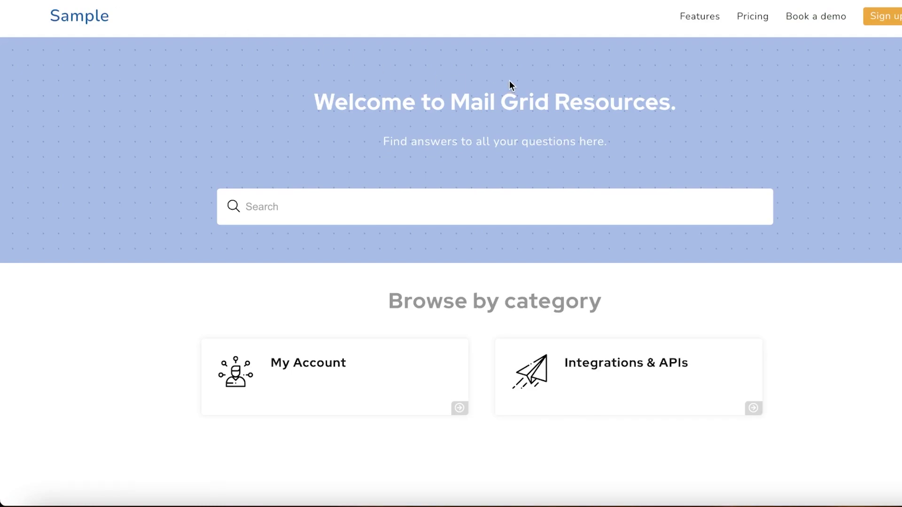
Open the My Account category on the live site, read its sign-up article and return to the home page
scroll(506, 83, "down", 5)
scroll(506, 83, "up", 3)
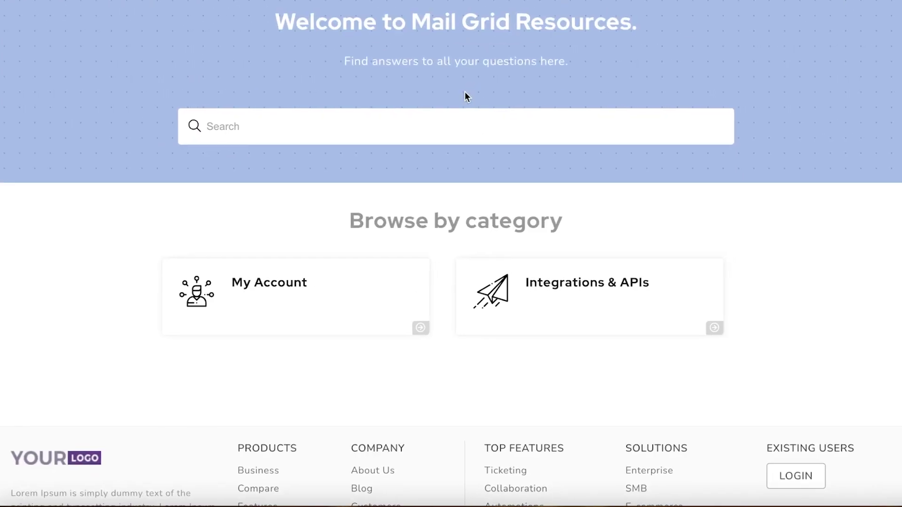
left_click(280, 292)
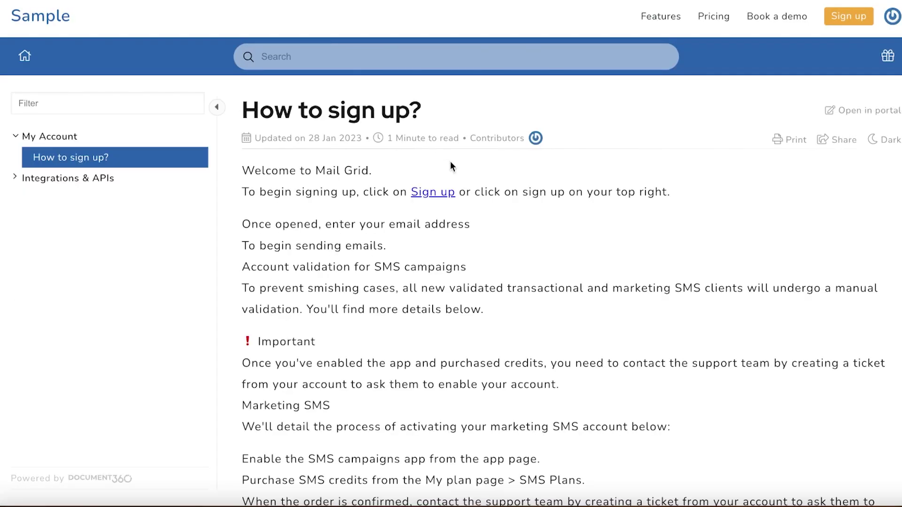
scroll(165, 162, "down", 10)
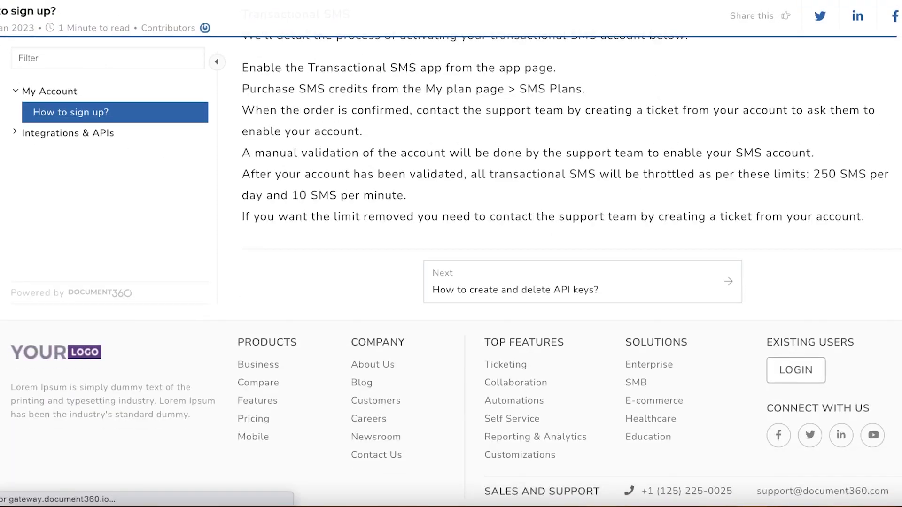
key("alt+Left")
Open the Integrations & APIs category on the live site and read through the article about creating and deleting API keys
left_click(511, 318)
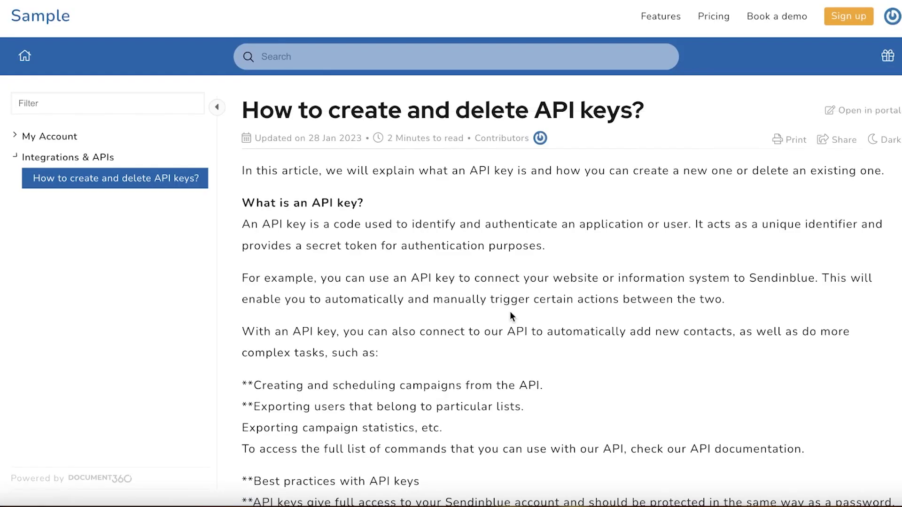
scroll(512, 315, "down", 5)
scroll(429, 232, "up", 6)
scroll(584, 158, "down", 1)
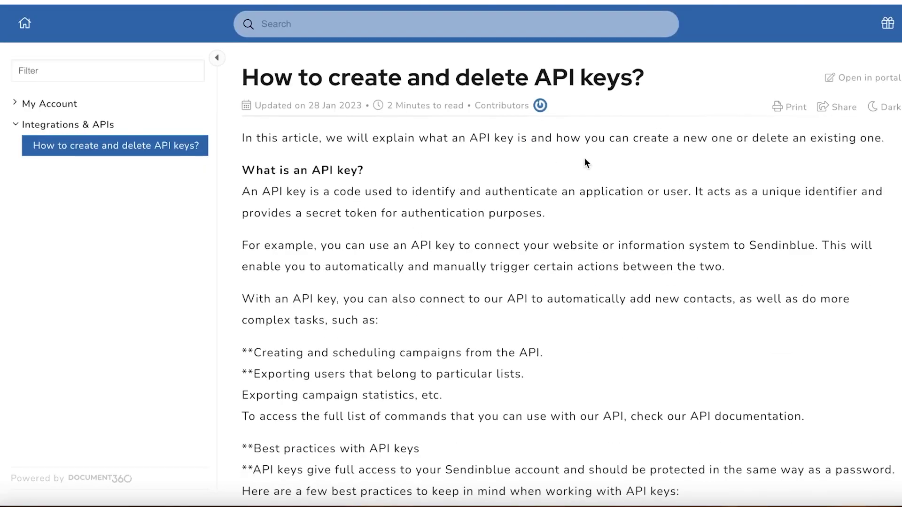
scroll(698, 165, "down", 10)
scroll(686, 171, "down", 2)
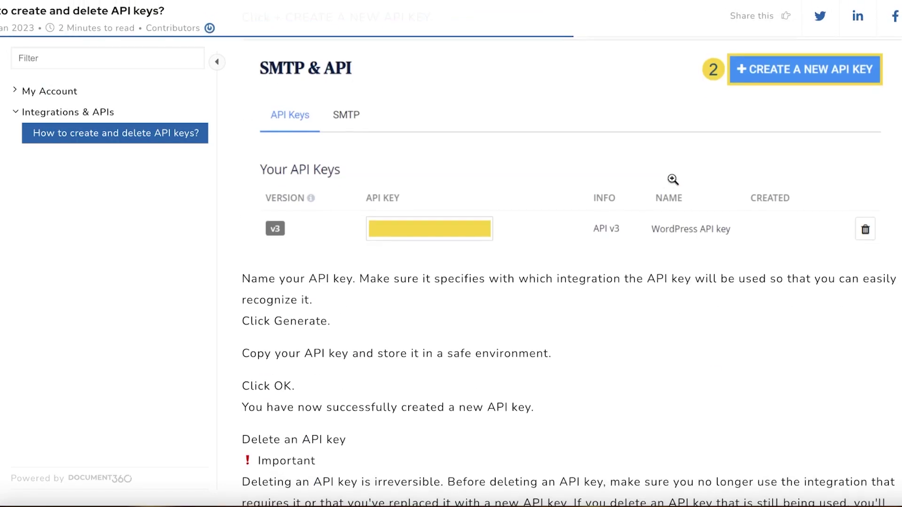
scroll(540, 181, "up", 3)
scroll(662, 215, "down", 1)
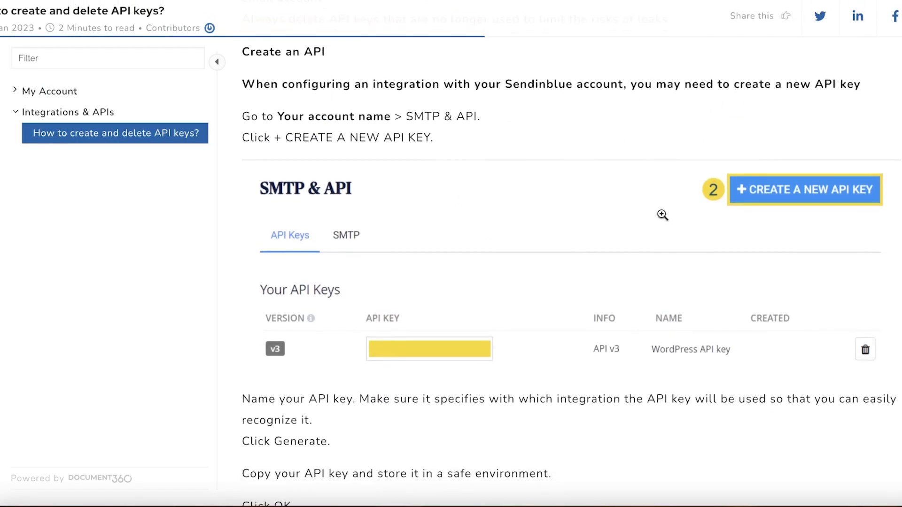
scroll(195, 202, "up", 6)
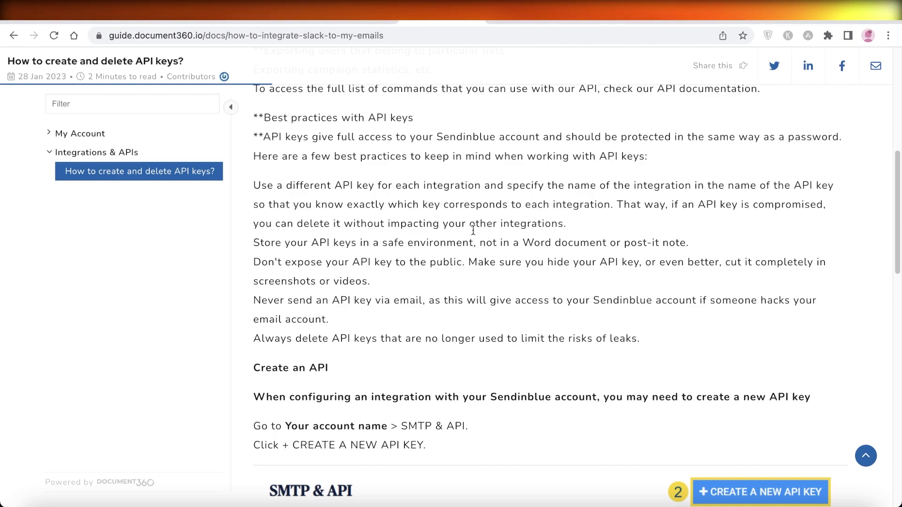
scroll(338, 174, "up", 4)
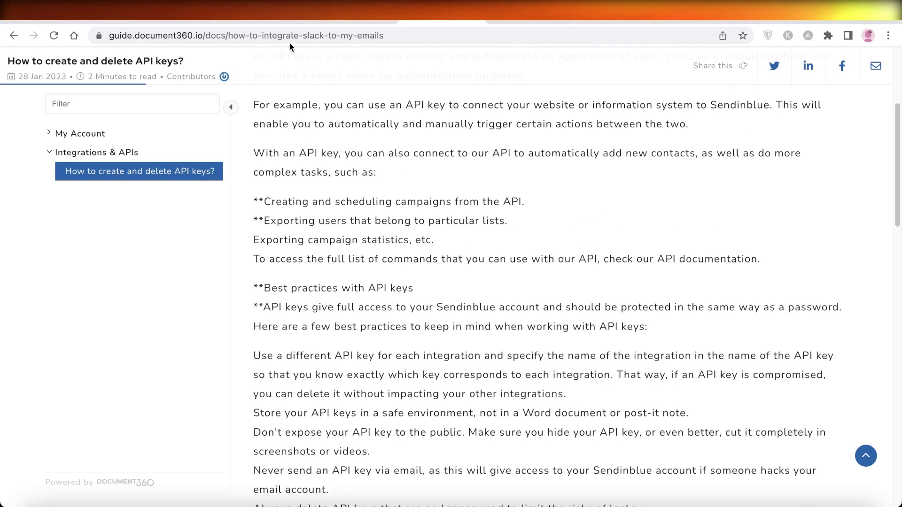
Switch to the Document360 blog article on SaaS product documentation and read why such documentation is needed
left_click(213, 21)
left_click(214, 21)
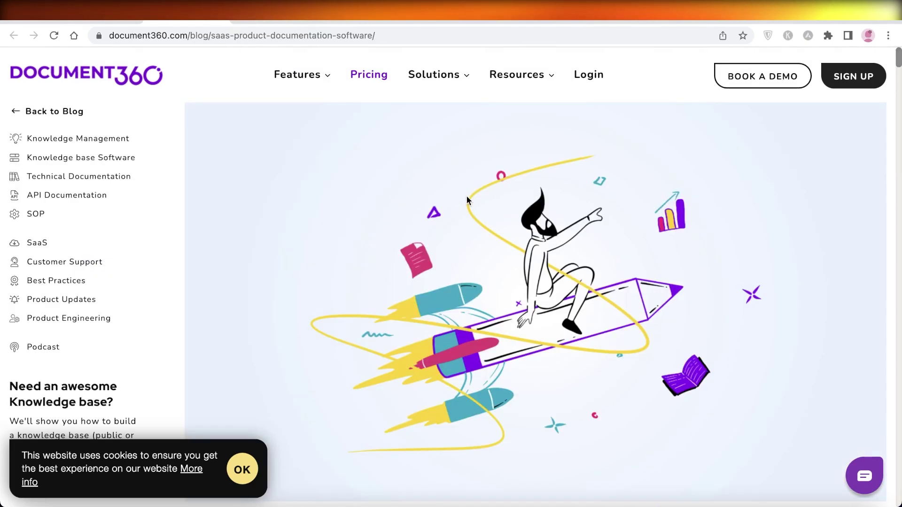
scroll(342, 161, "down", 5)
scroll(342, 162, "down", 3)
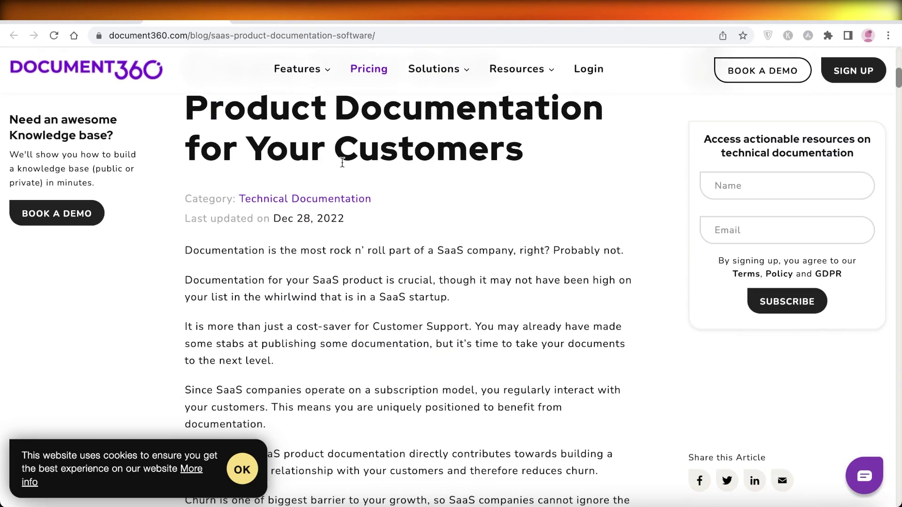
scroll(342, 162, "up", 2)
scroll(342, 163, "down", 5)
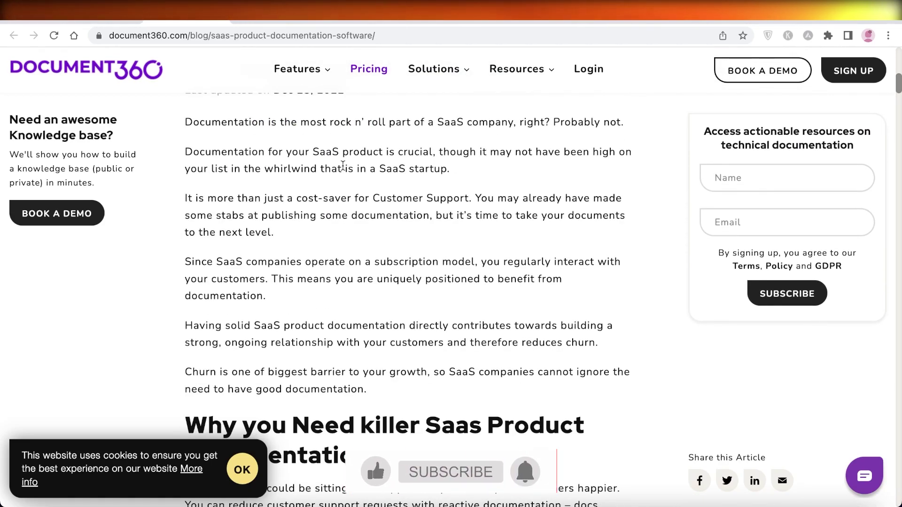
scroll(357, 189, "down", 10)
scroll(368, 190, "down", 5)
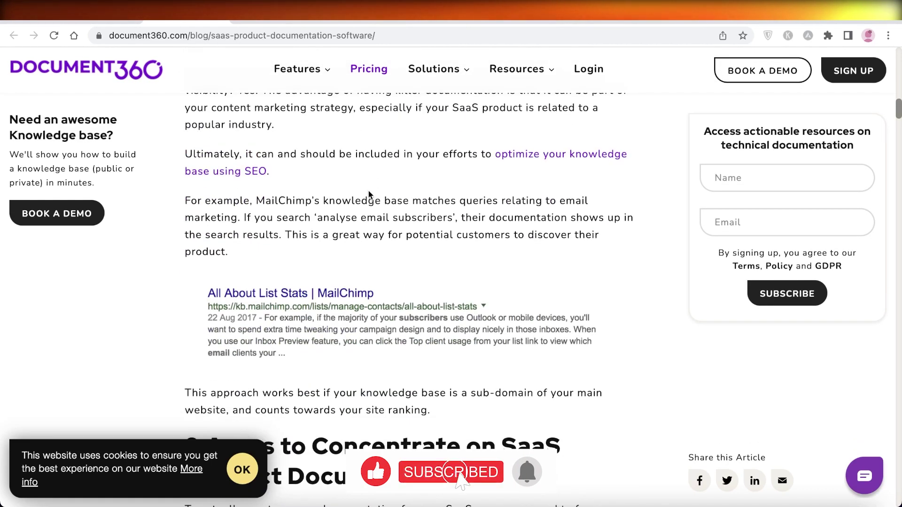
scroll(369, 191, "up", 6)
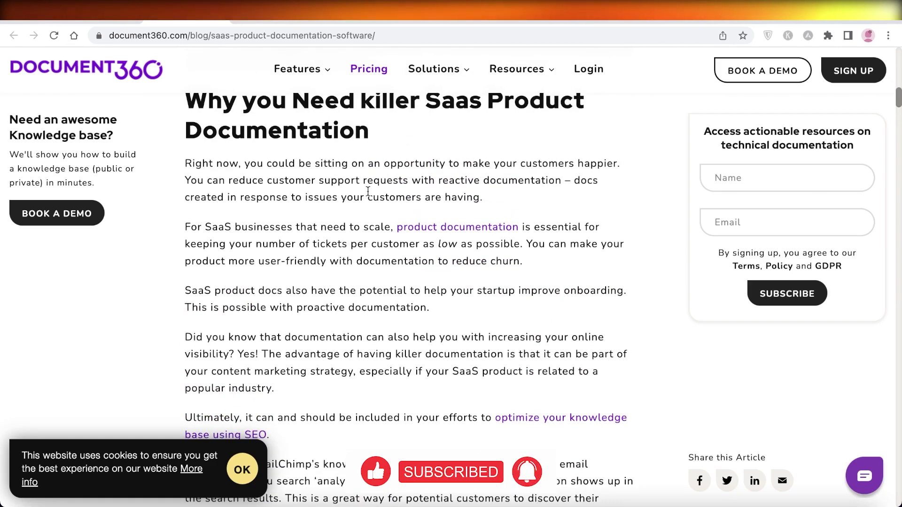